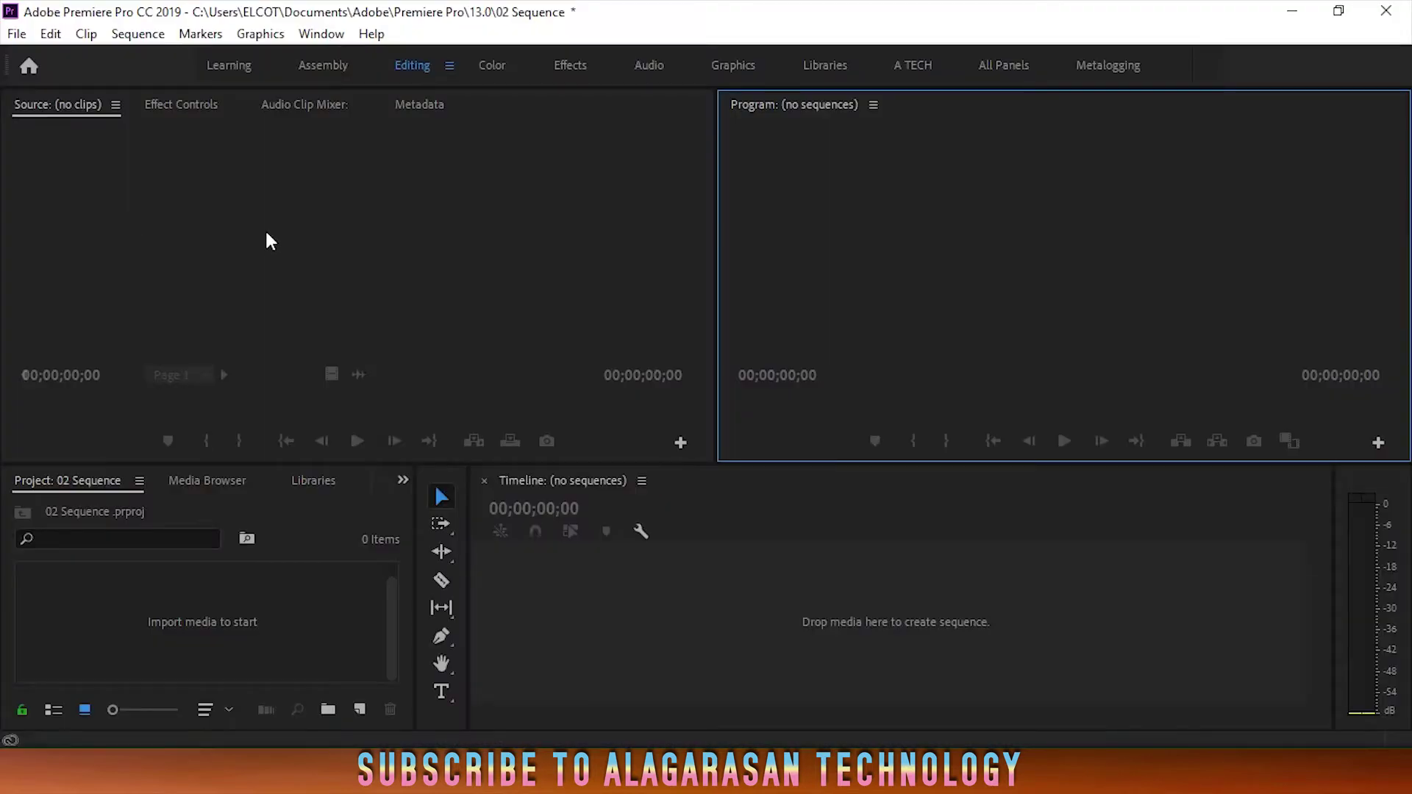
# Import the waterfall clip VID_20190901_162336 from the Videos folder through File > Import
pyautogui.click(305, 624)
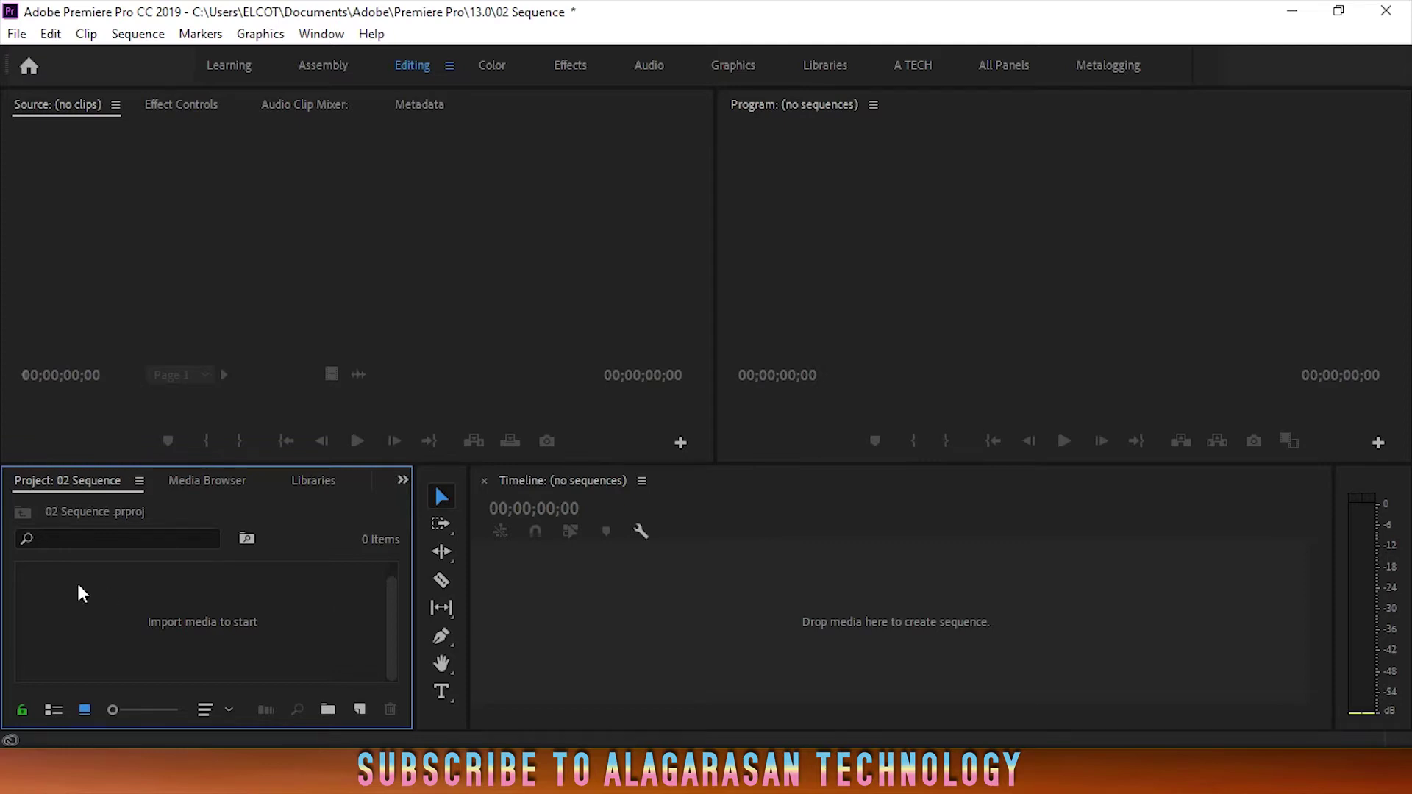
pyautogui.click(16, 35)
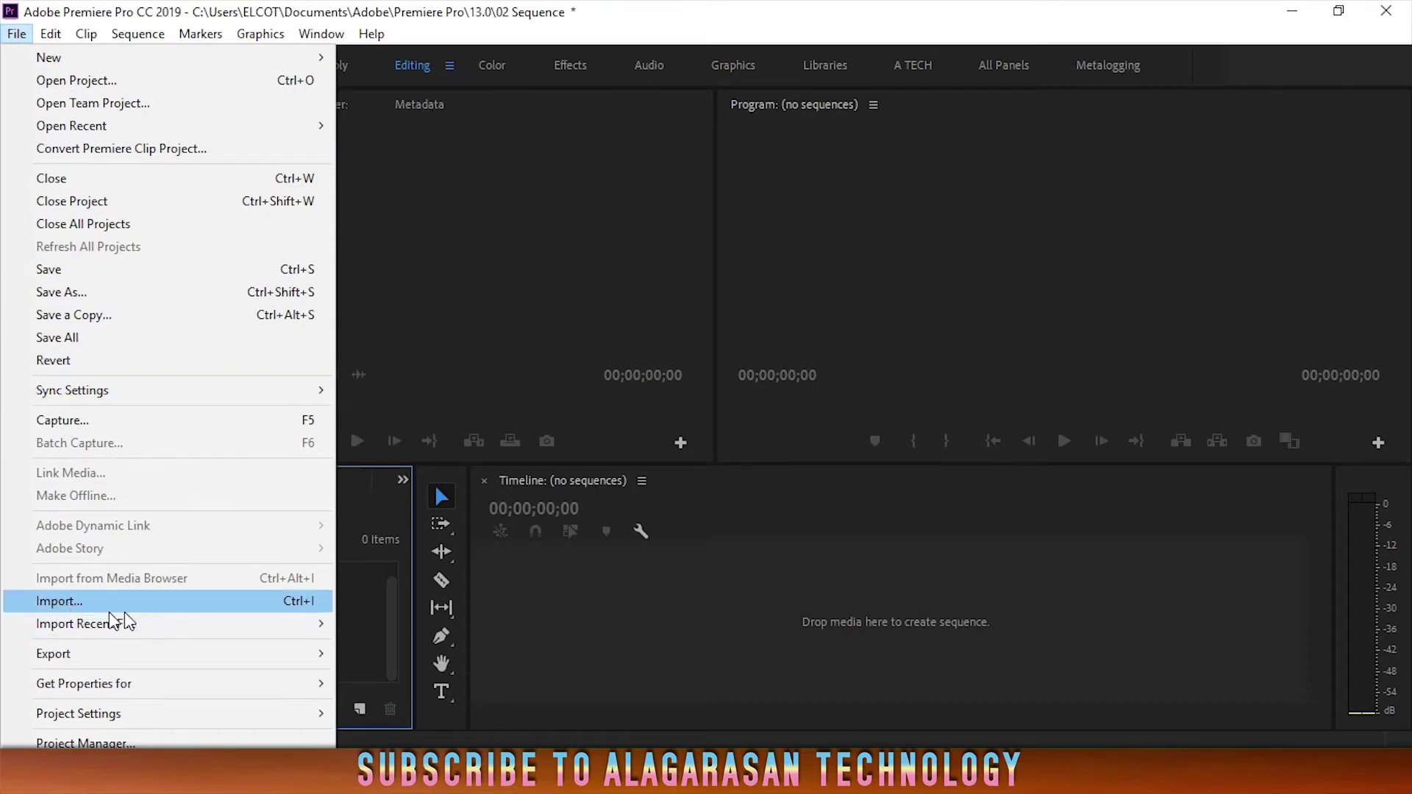
pyautogui.click(172, 603)
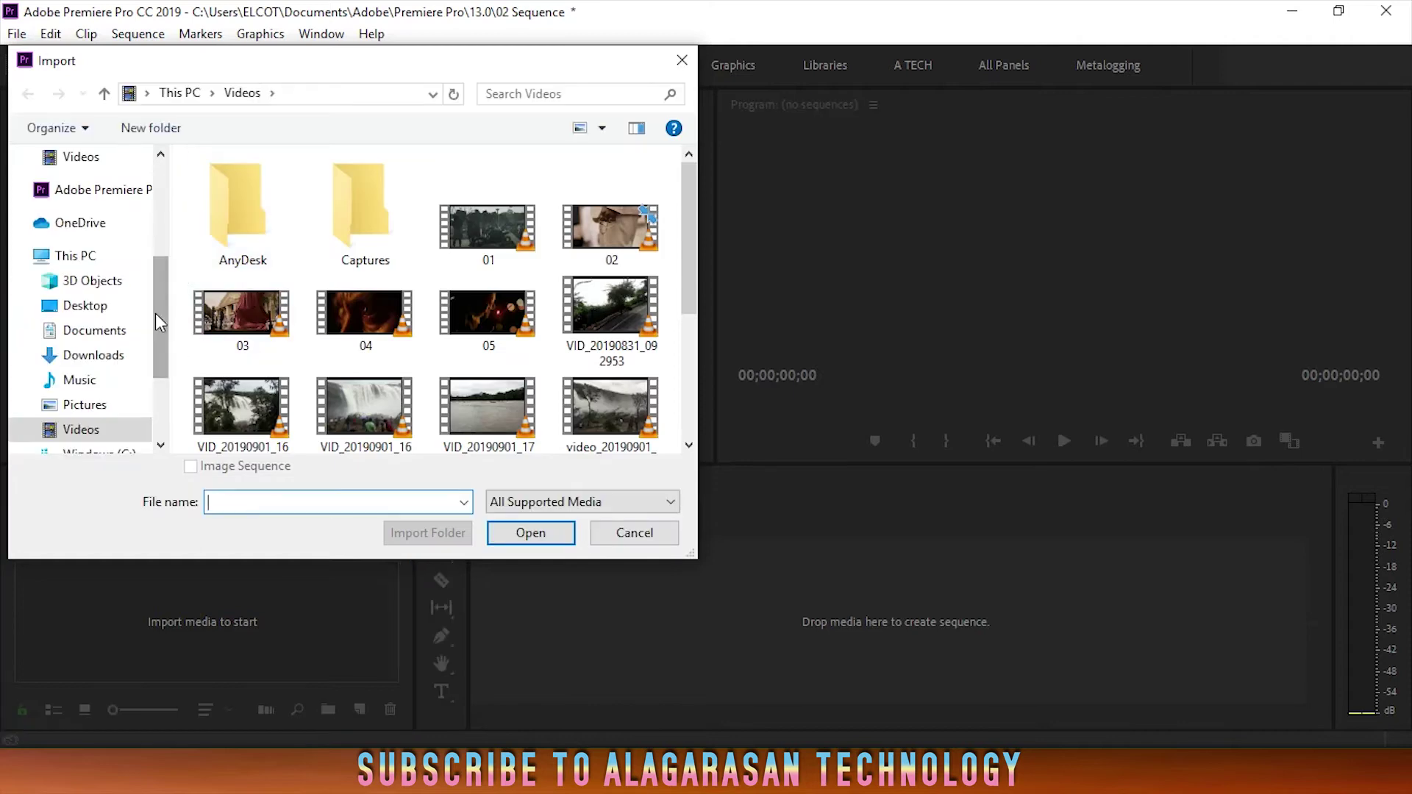
pyautogui.scroll(-2, 156, 314)
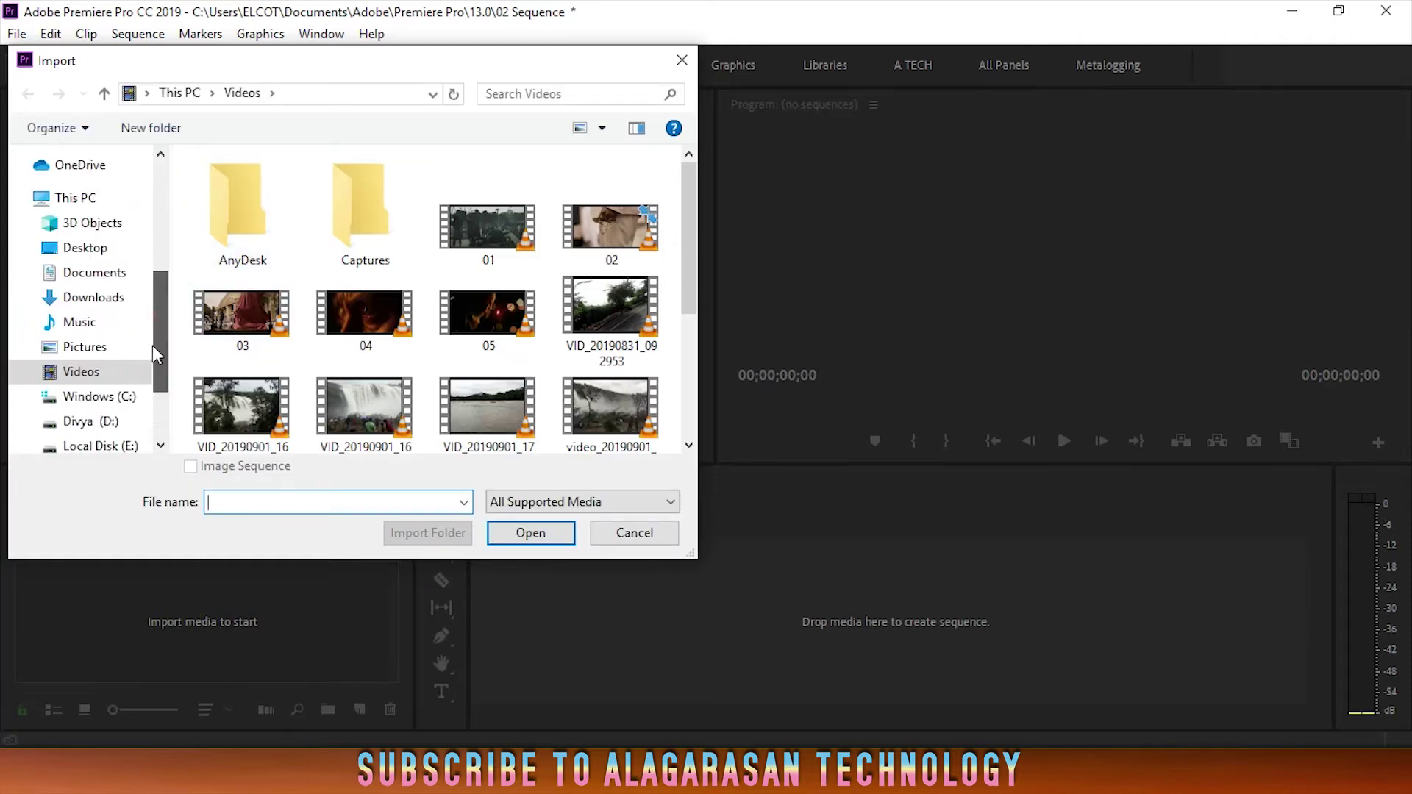
pyautogui.click(500, 419)
pyautogui.click(588, 437)
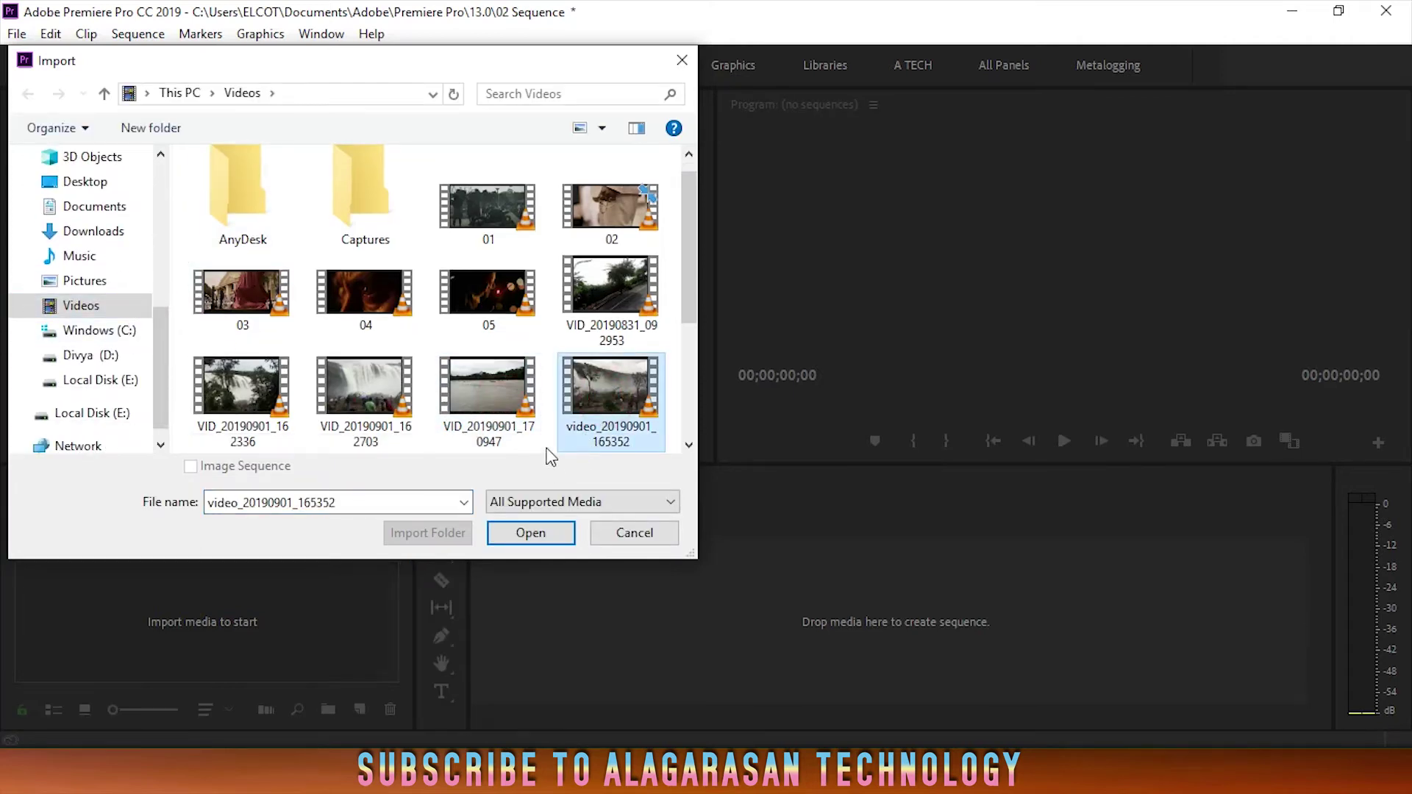
pyautogui.click(364, 390)
pyautogui.click(243, 389)
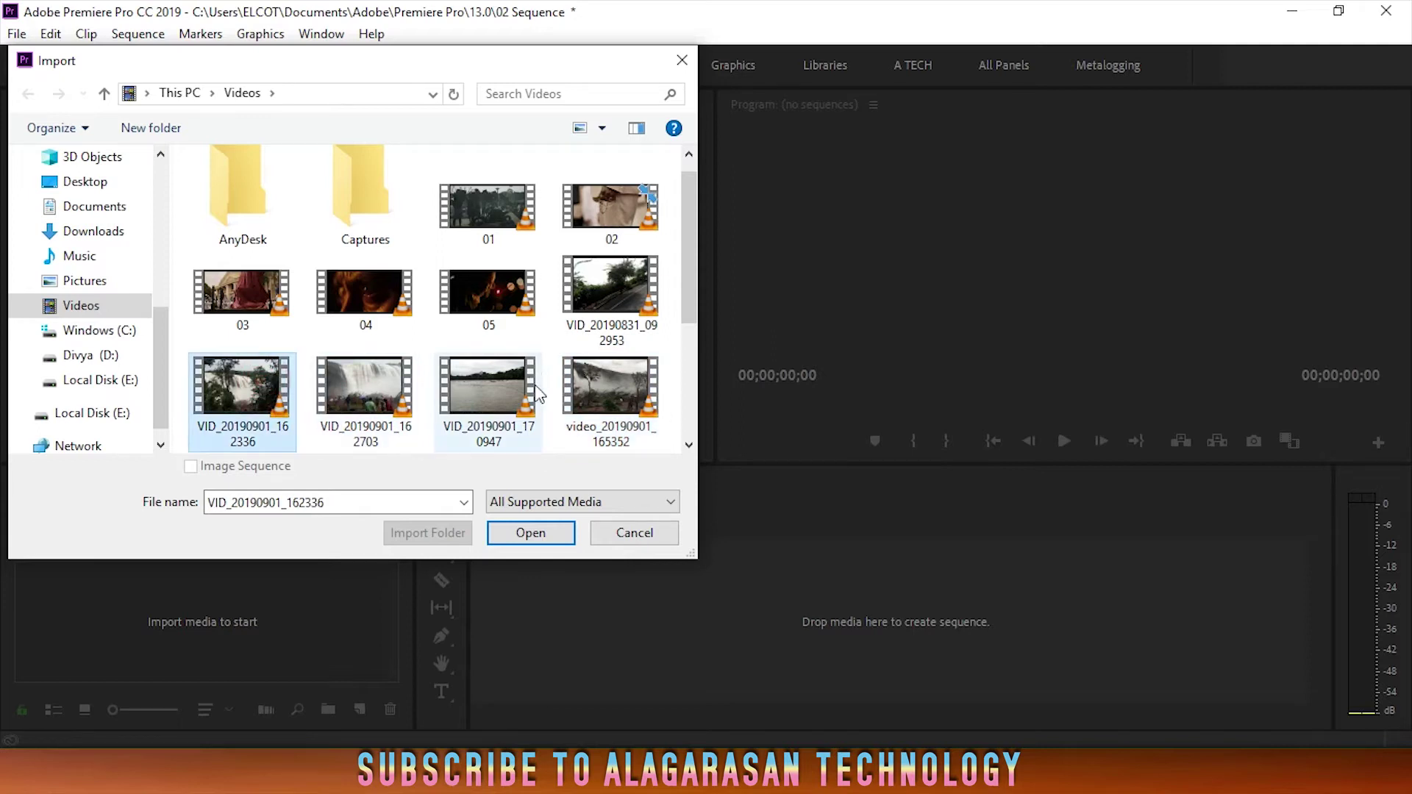
pyautogui.click(528, 534)
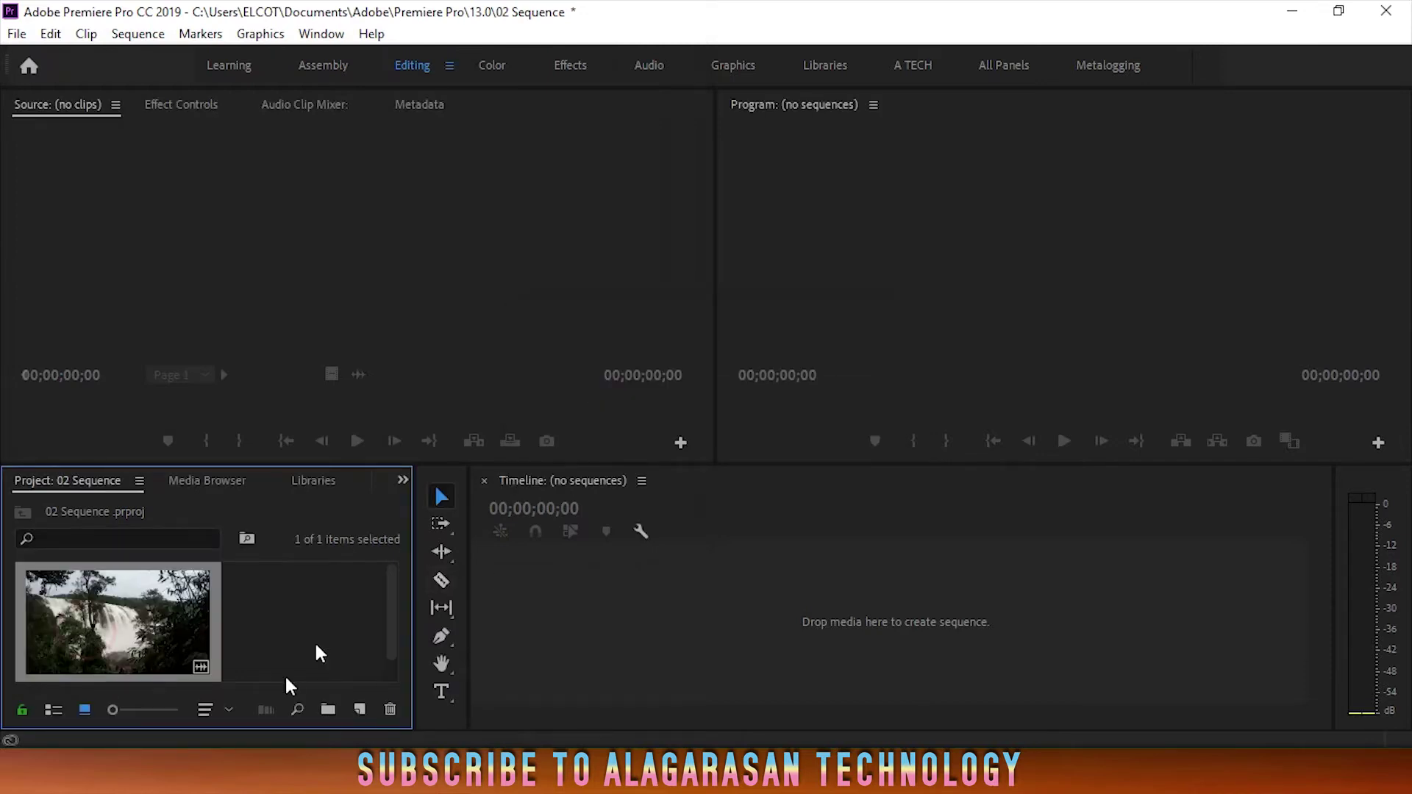
pyautogui.click(278, 625)
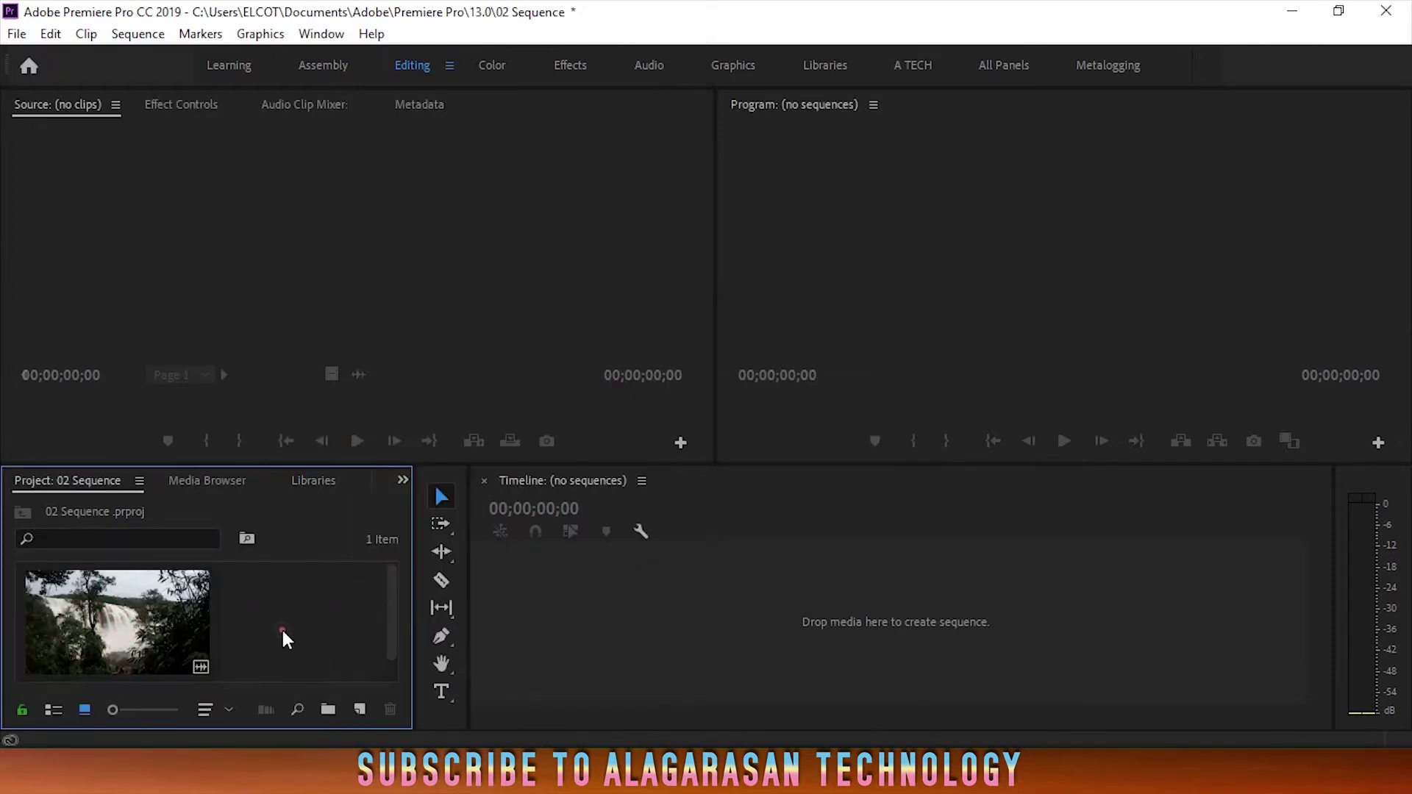
pyautogui.moveTo(184, 620); pyautogui.dragTo(644, 625)
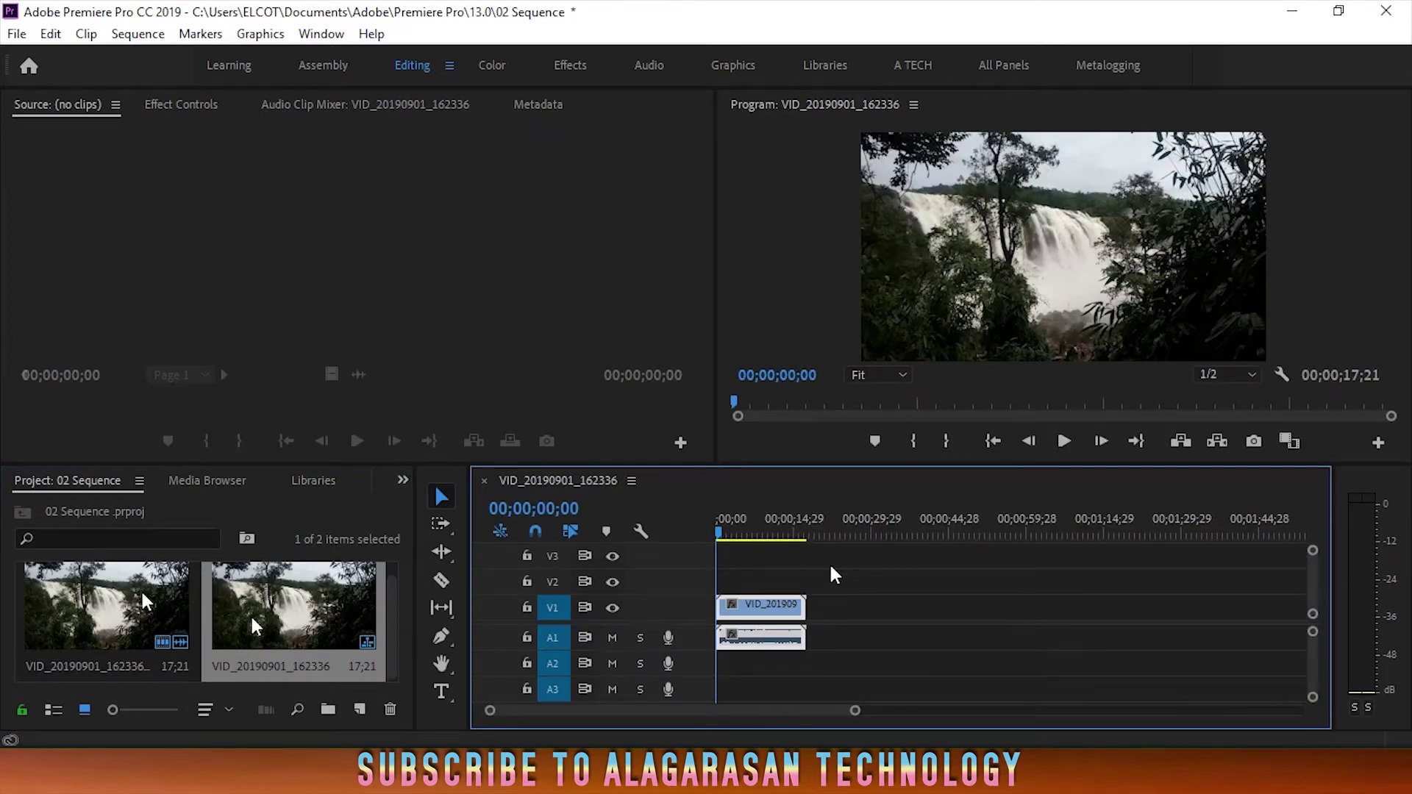
pyautogui.click(190, 616)
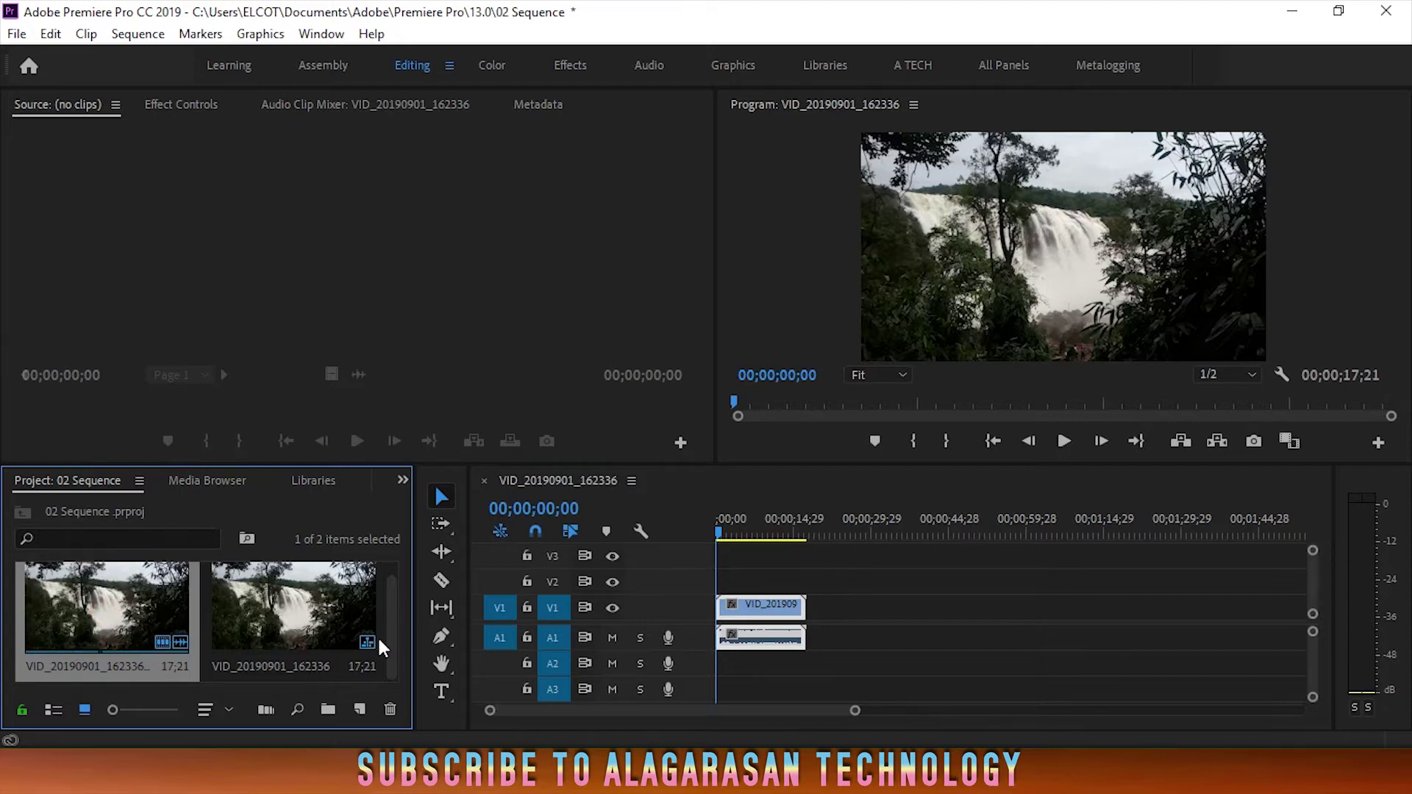
pyautogui.click(382, 669)
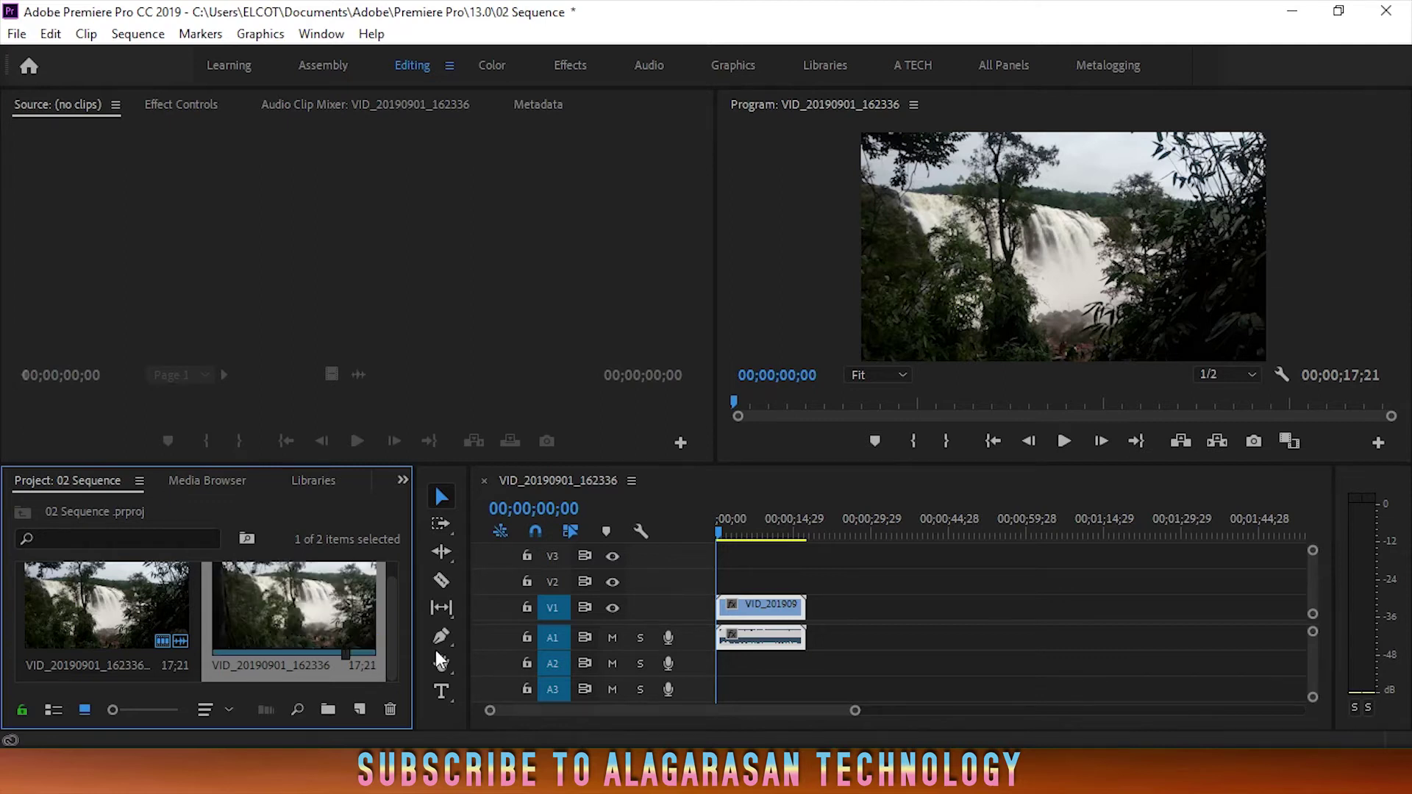
pyautogui.press('Delete')
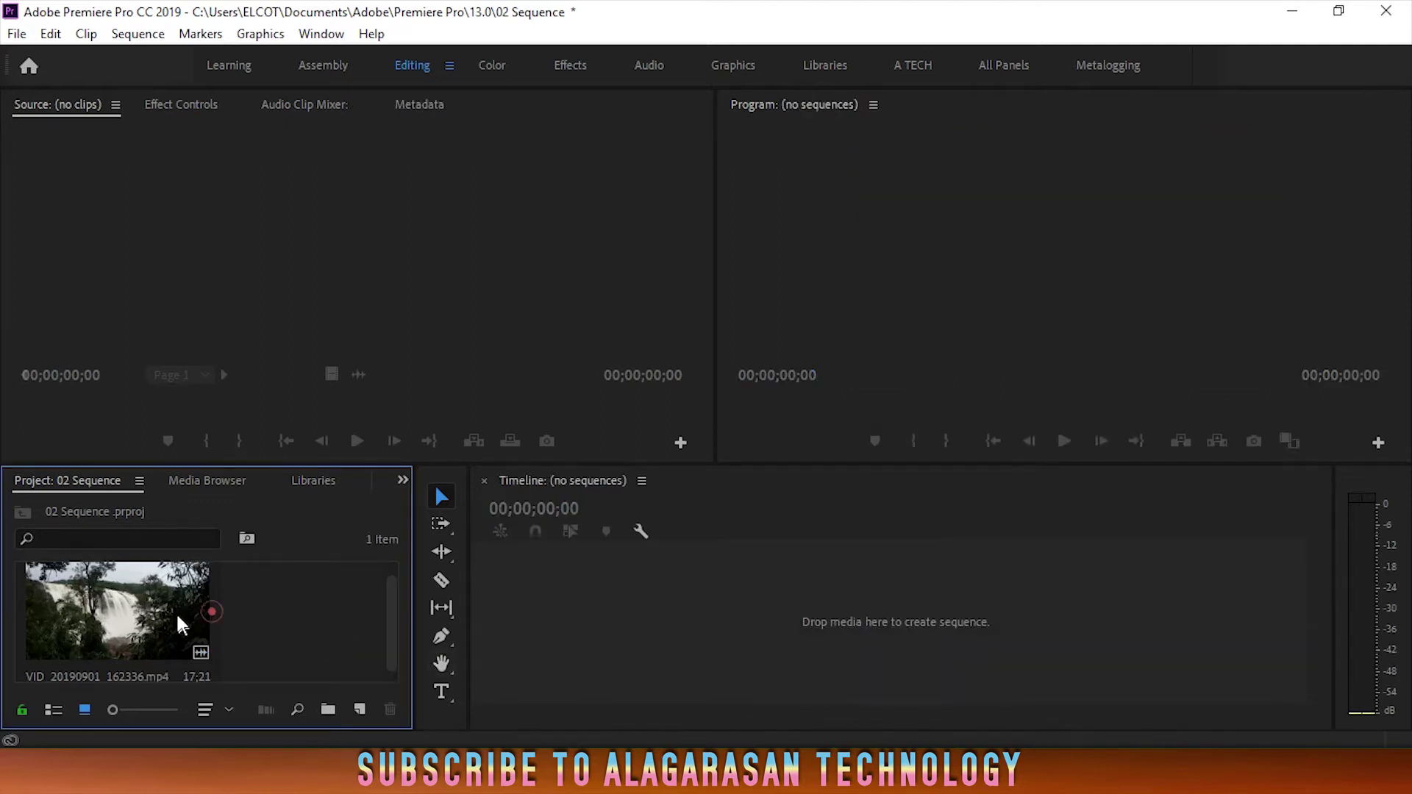
pyautogui.rightClick(261, 621)
pyautogui.click(332, 561)
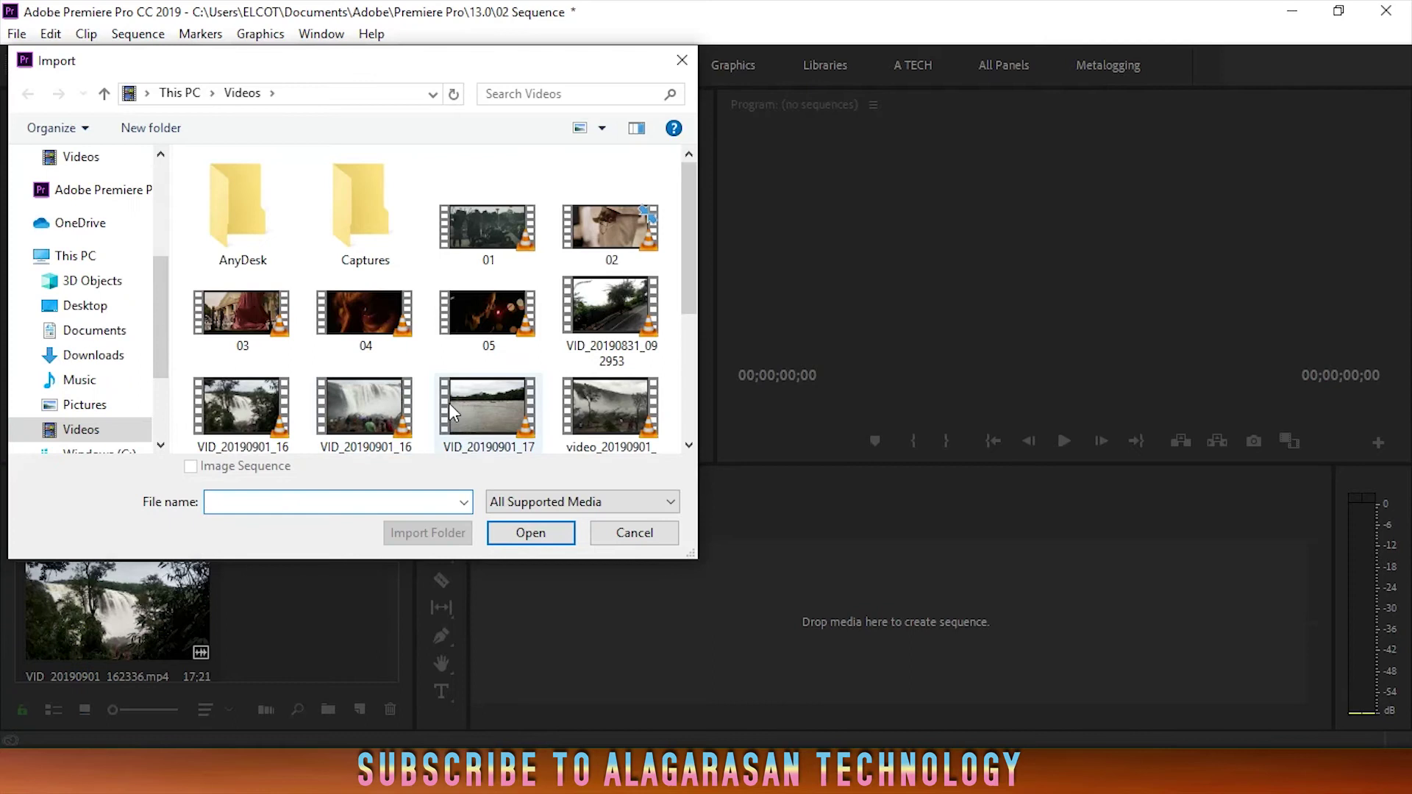
pyautogui.scroll(-4, 441, 401)
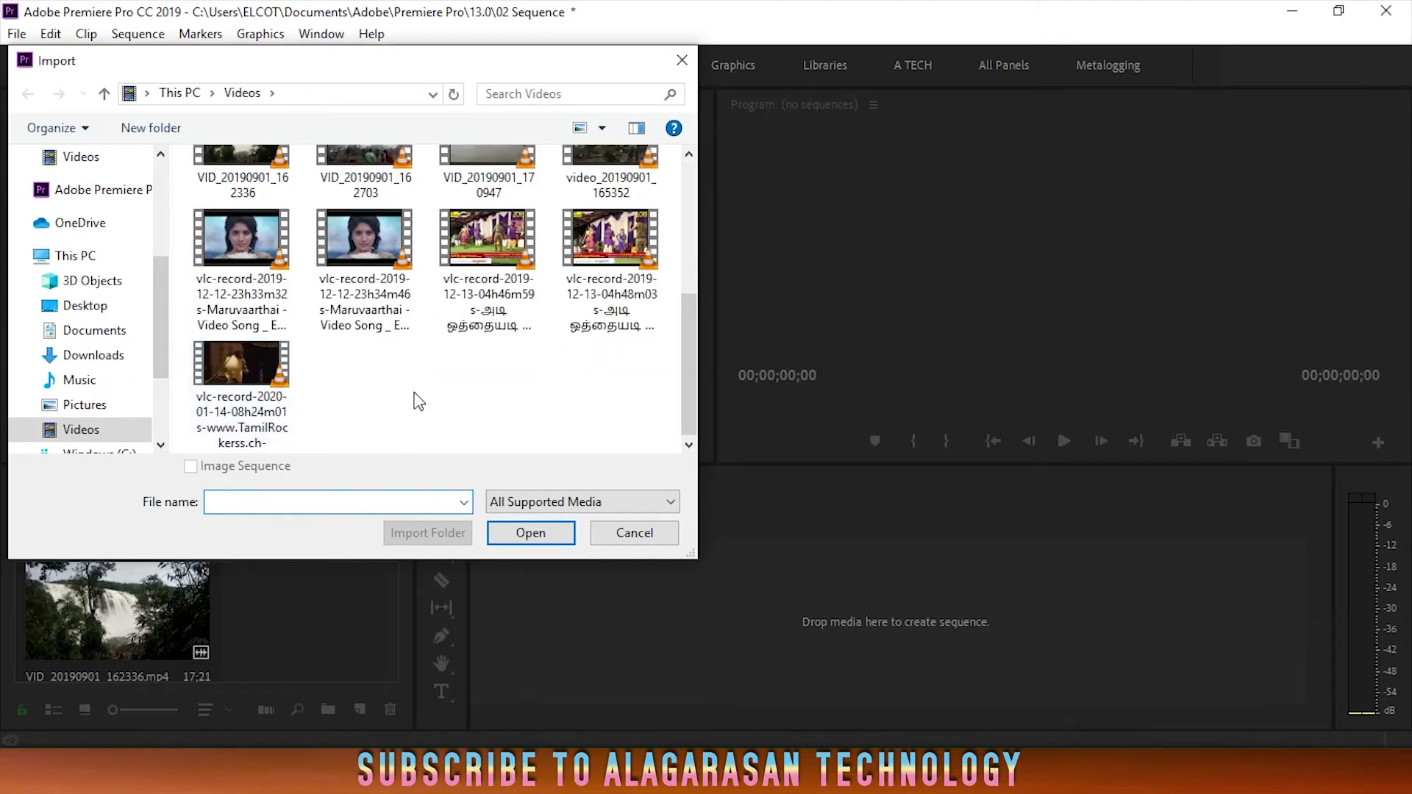
pyautogui.click(371, 302)
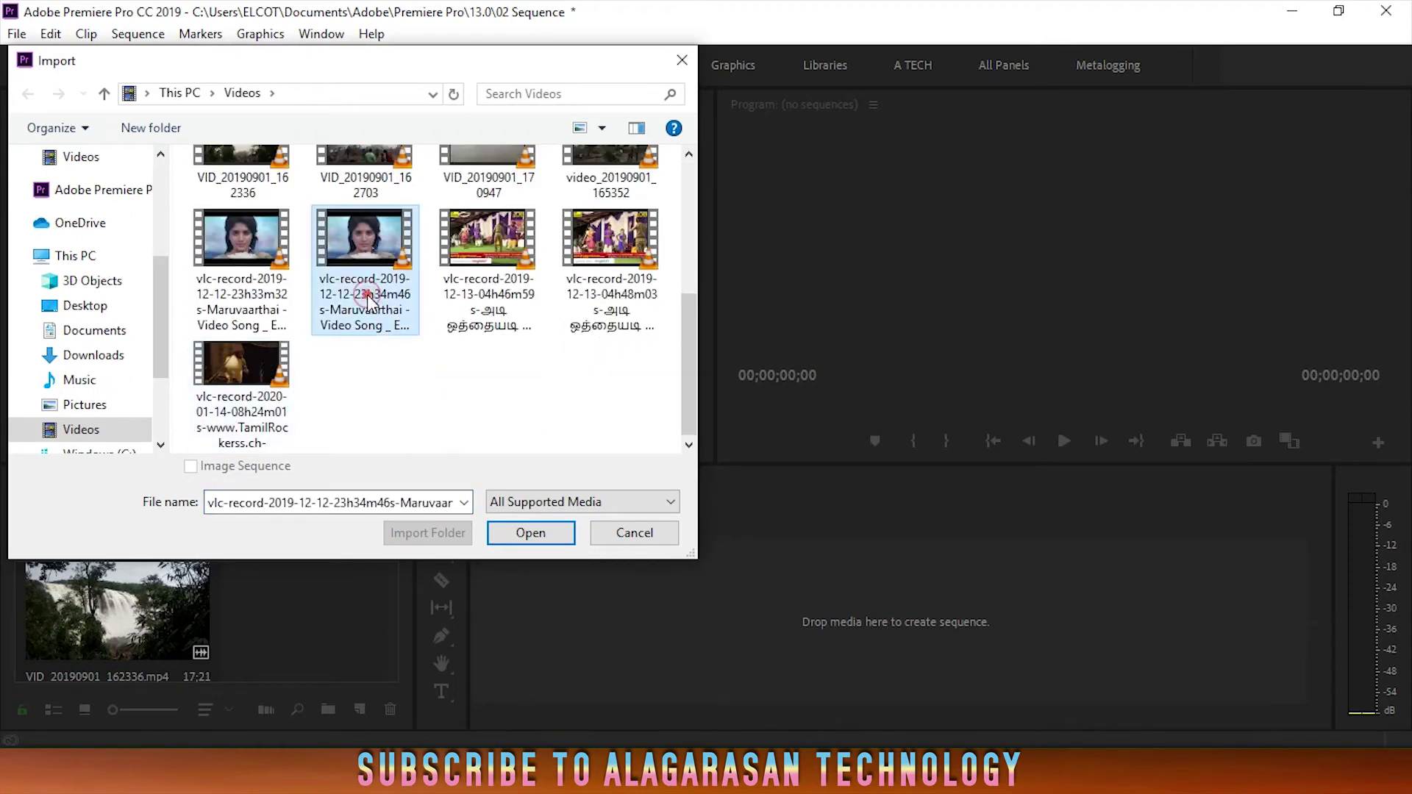
pyautogui.click(528, 534)
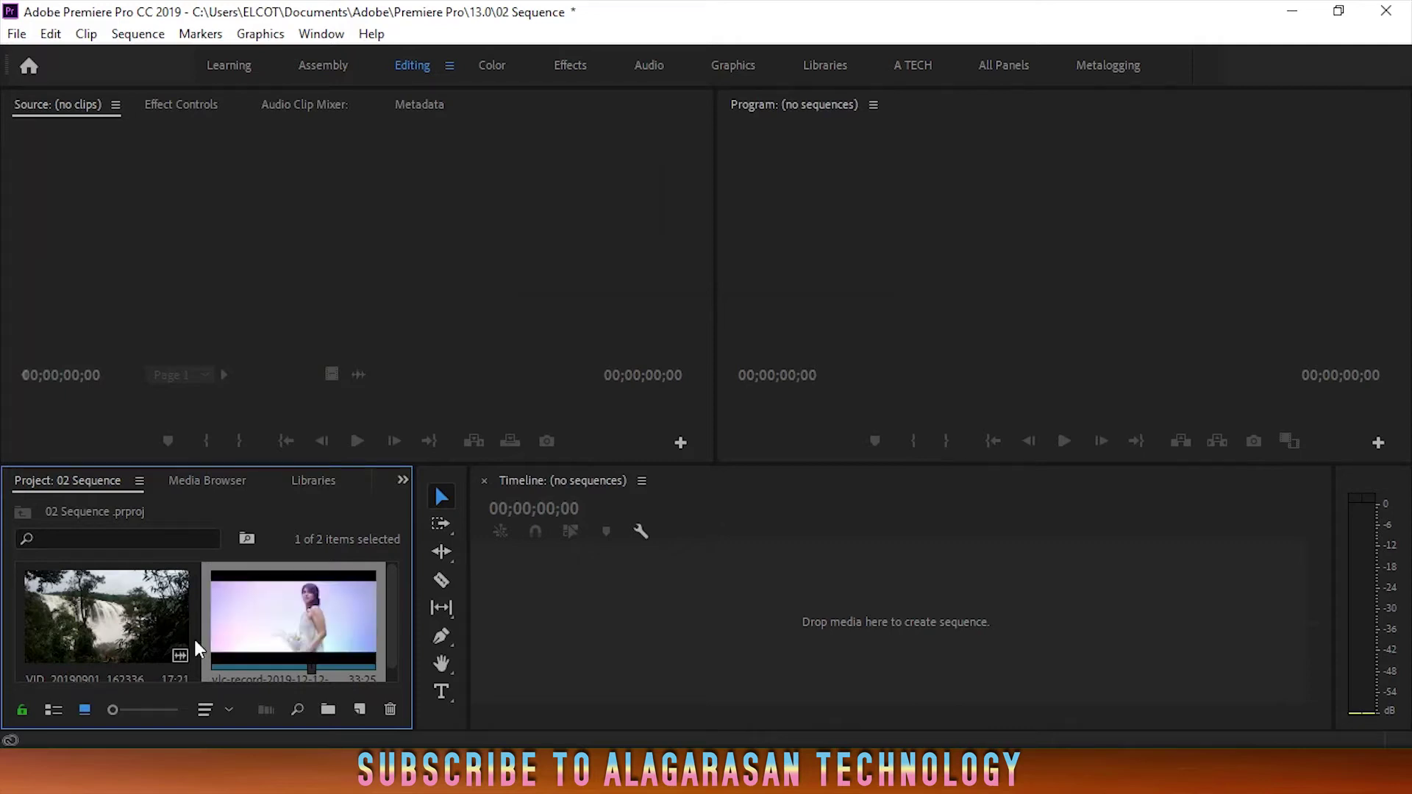
# Inspect the right-click menus of the waterfall and flower clips in the Project panel
pyautogui.scroll(-1, 362, 680)
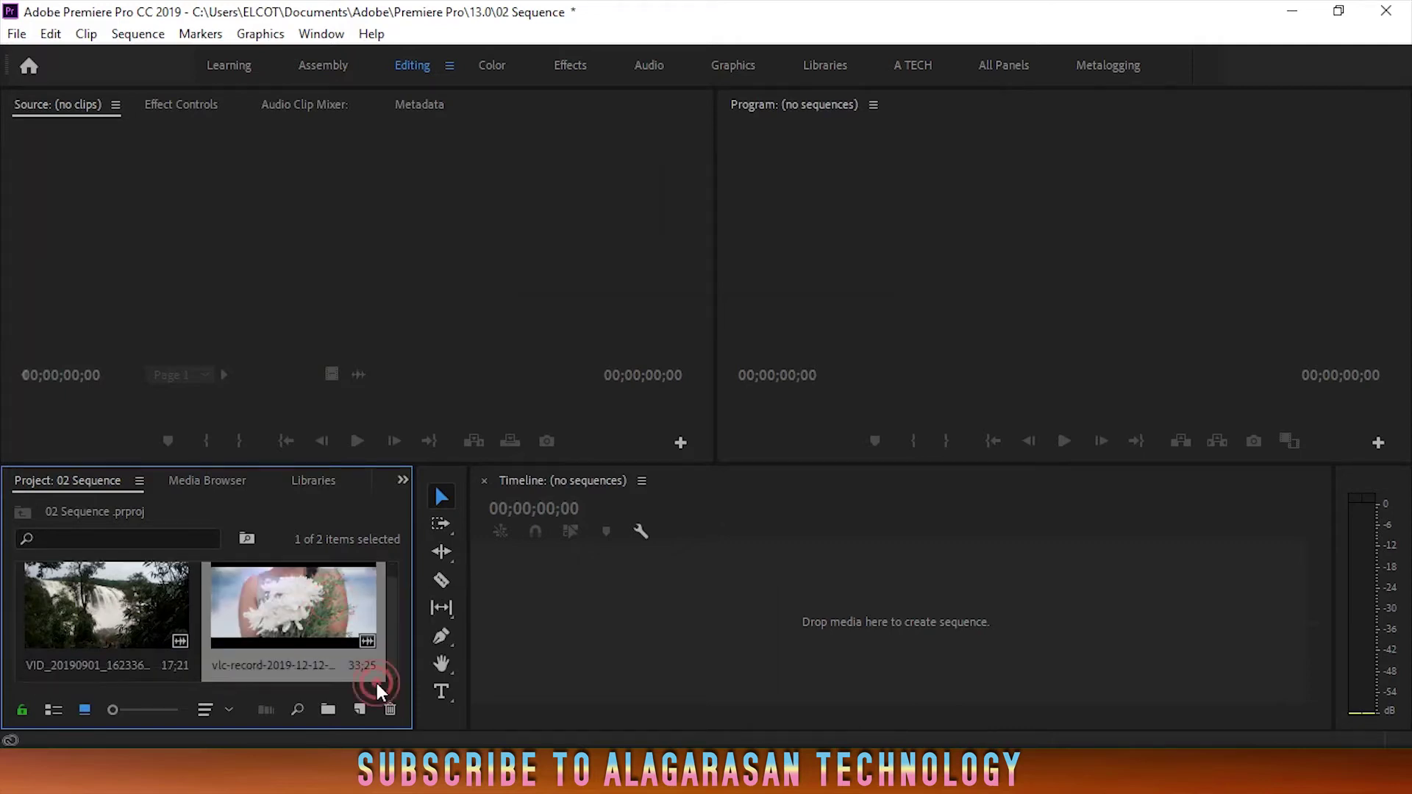
pyautogui.rightClick(199, 638)
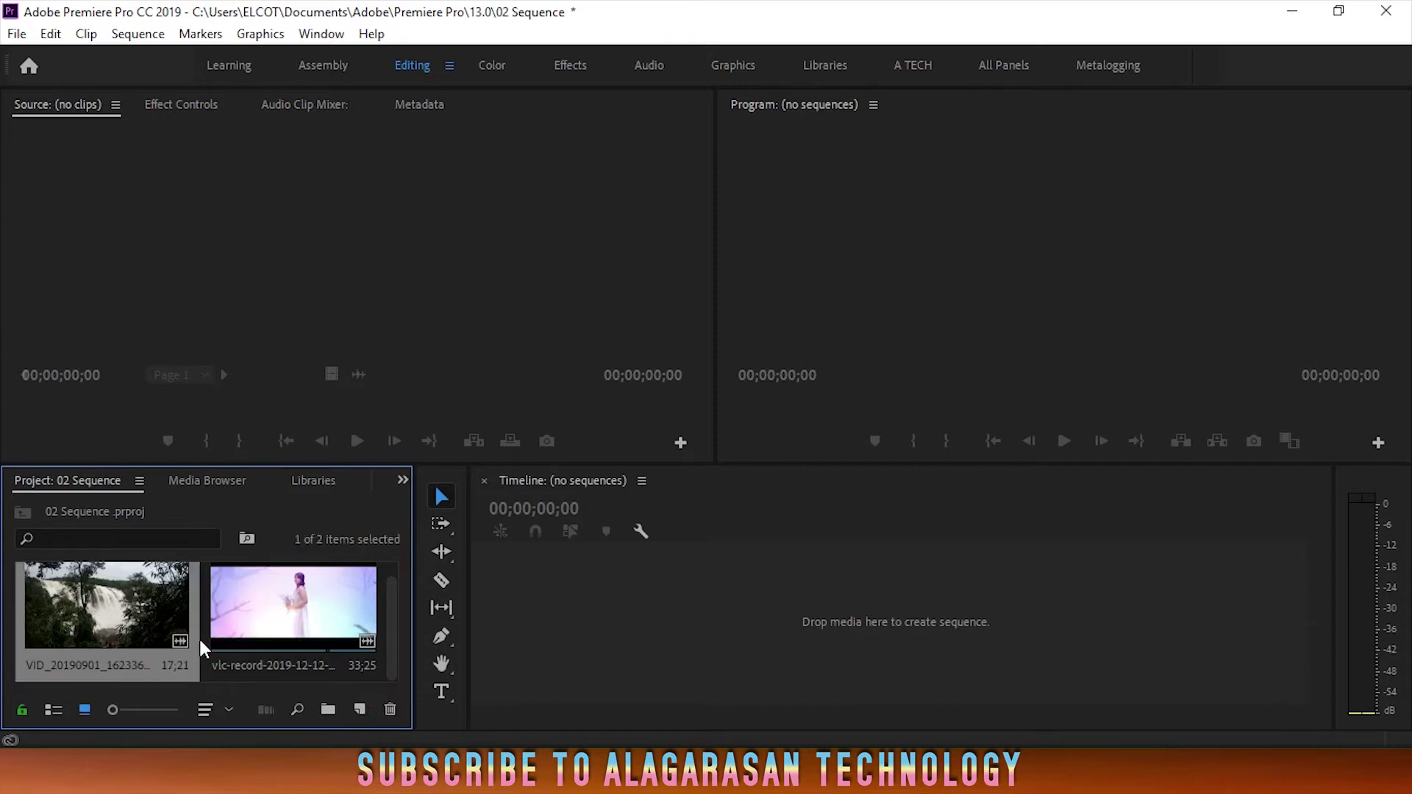
pyautogui.click(203, 651)
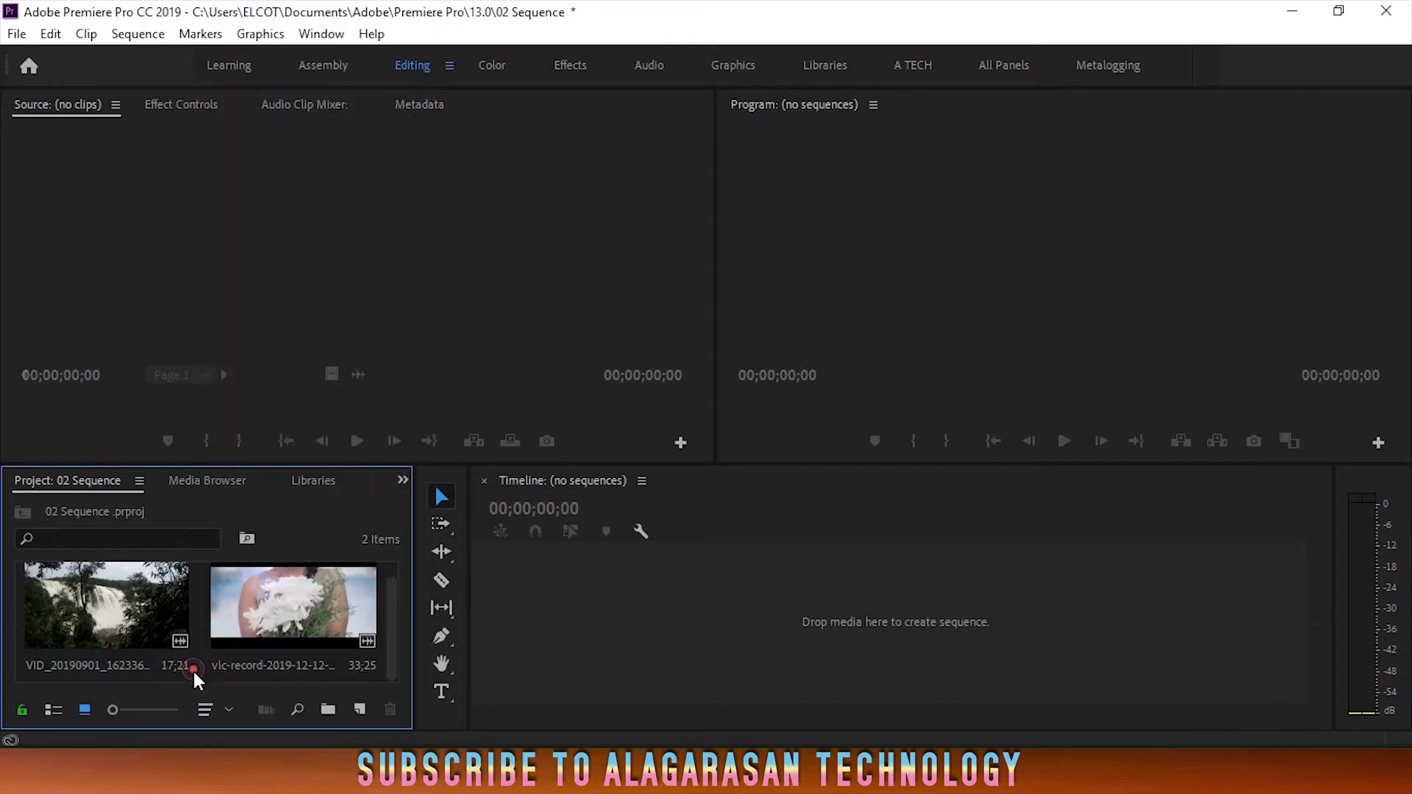
pyautogui.rightClick(197, 674)
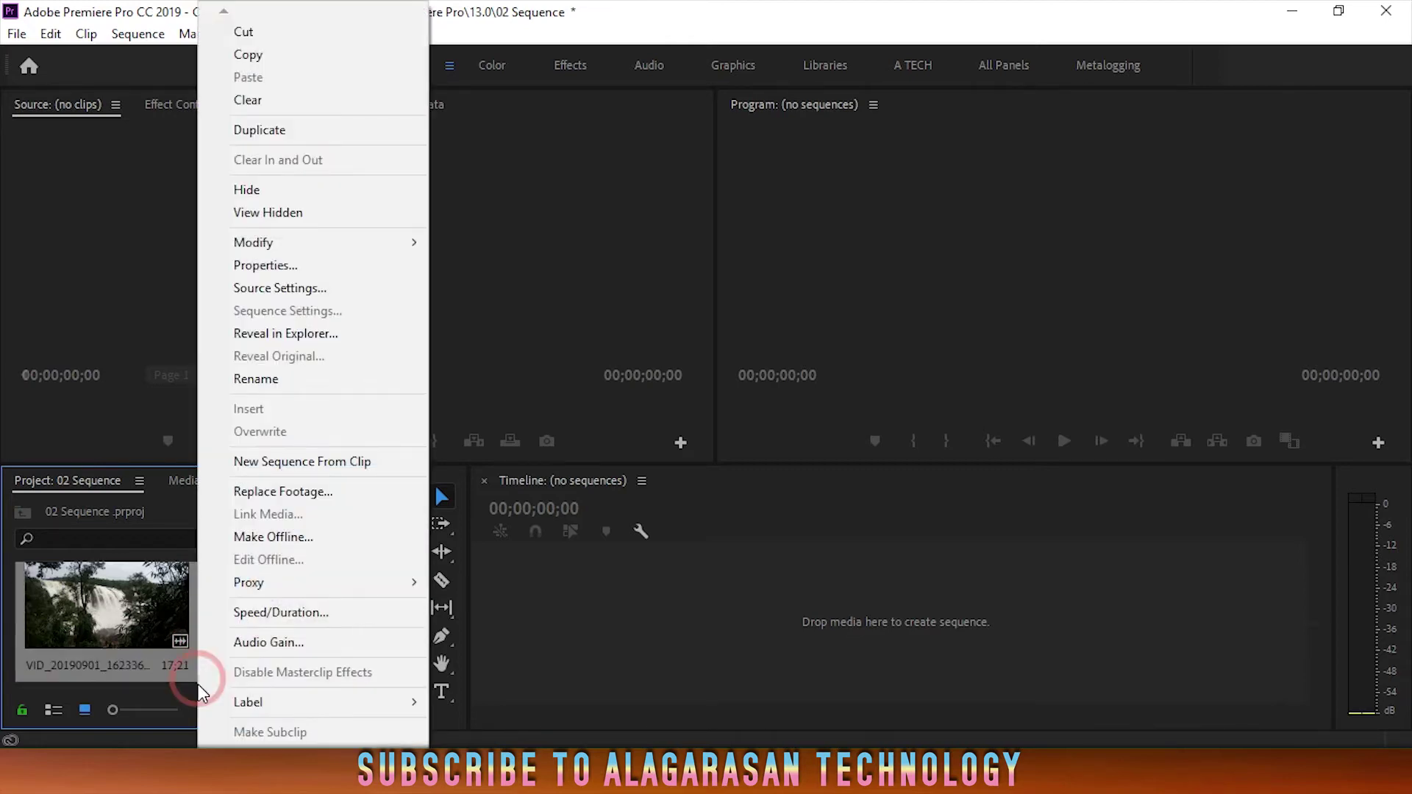
pyautogui.click(198, 691)
pyautogui.rightClick(201, 673)
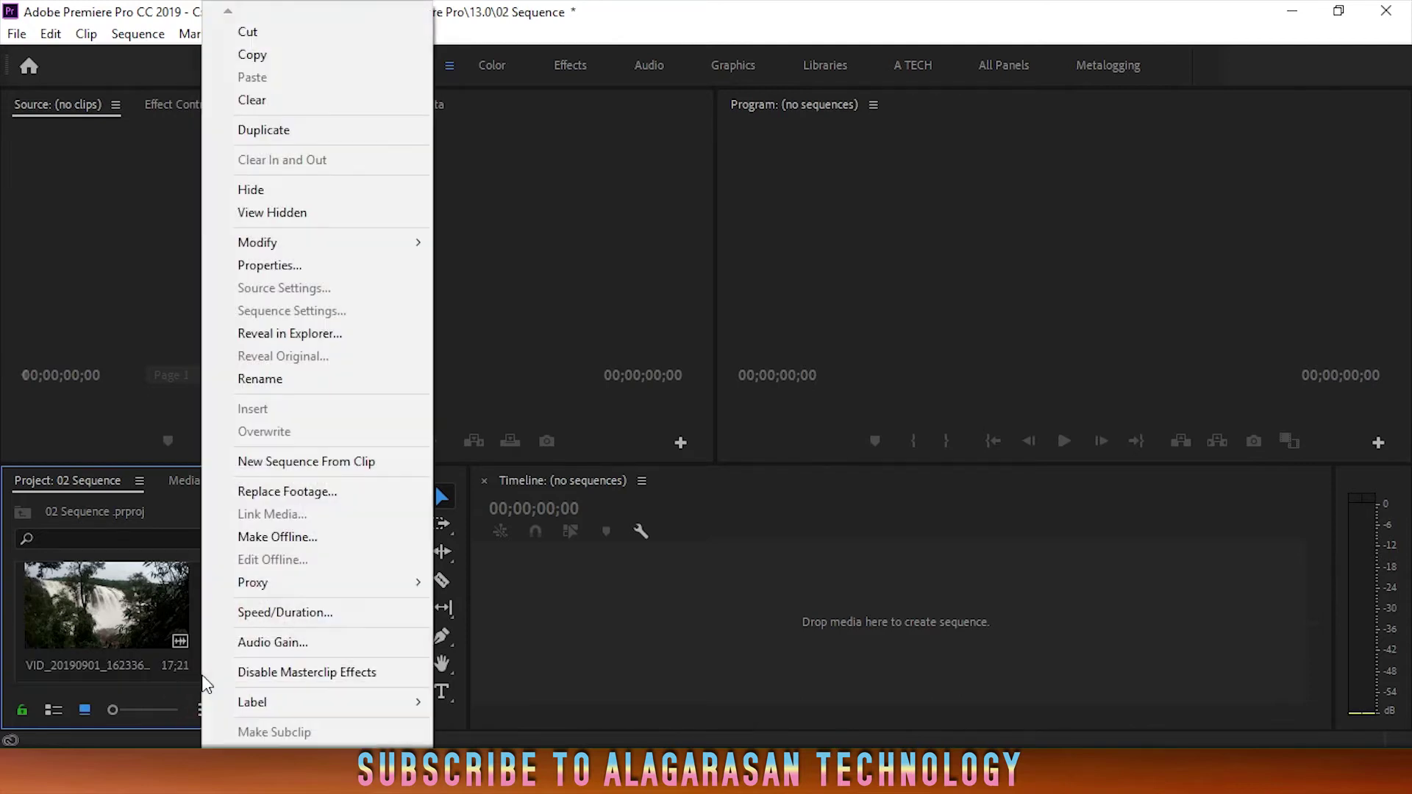
pyautogui.click(200, 677)
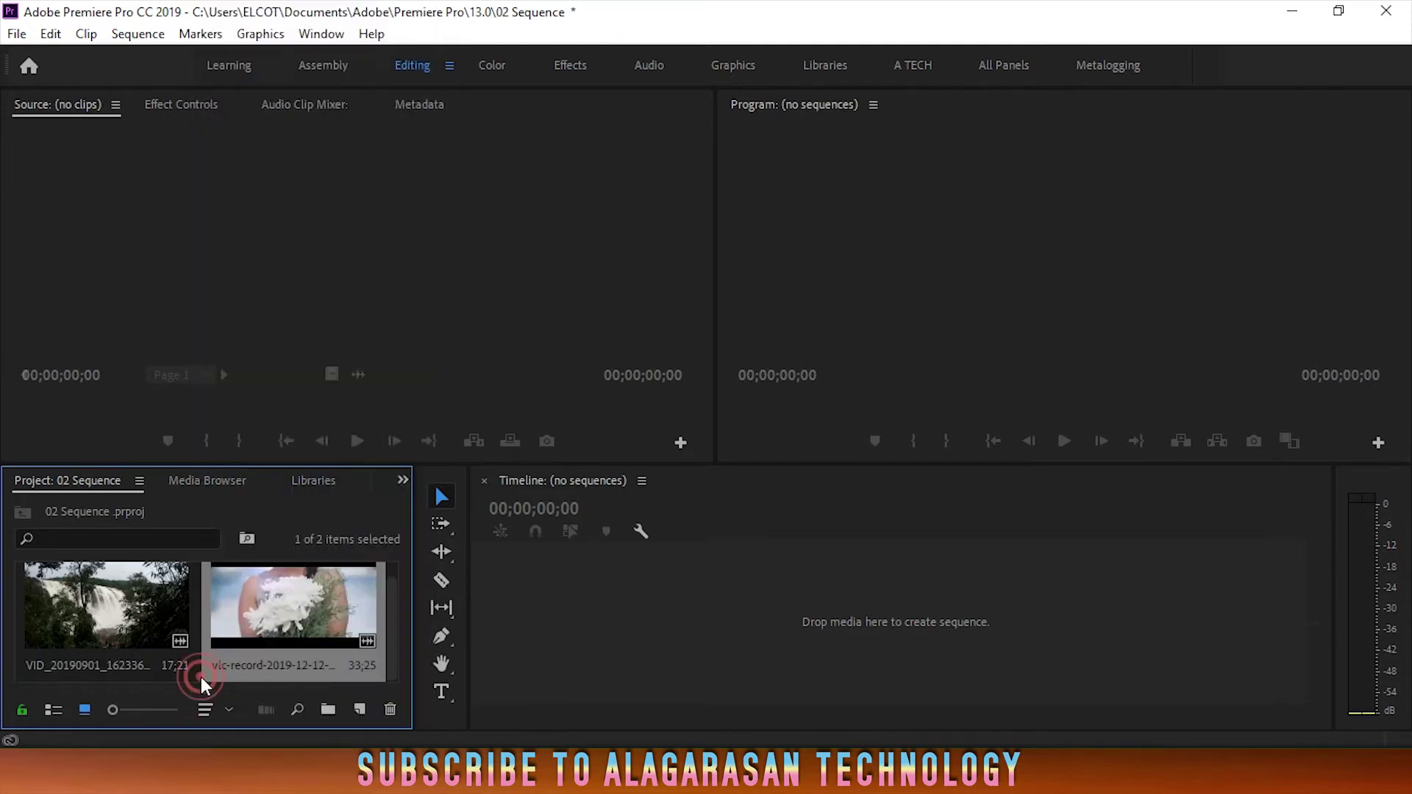
# Select the waterfall clip and maximize the Project panel to fill the window with the ` key
pyautogui.click(195, 681)
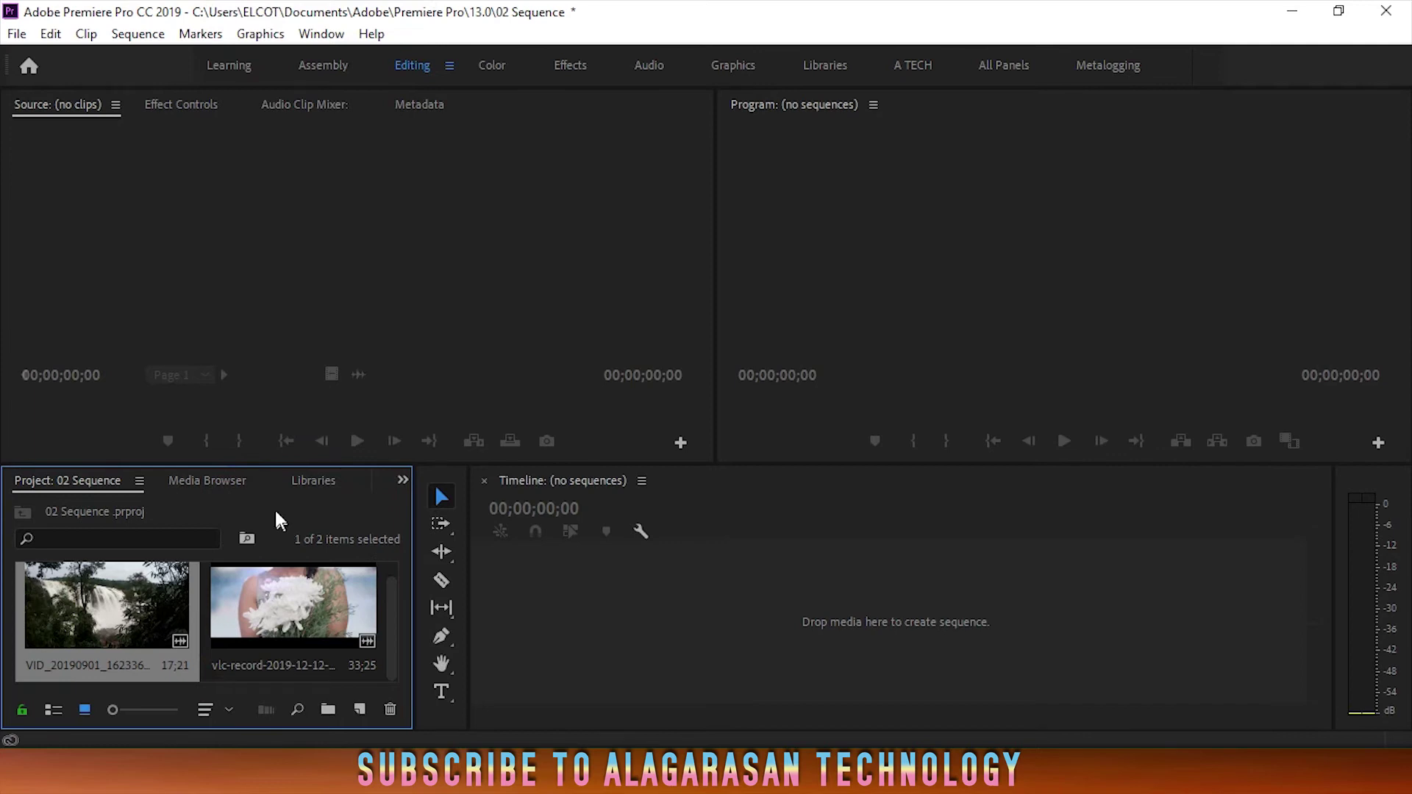
pyautogui.press('`')
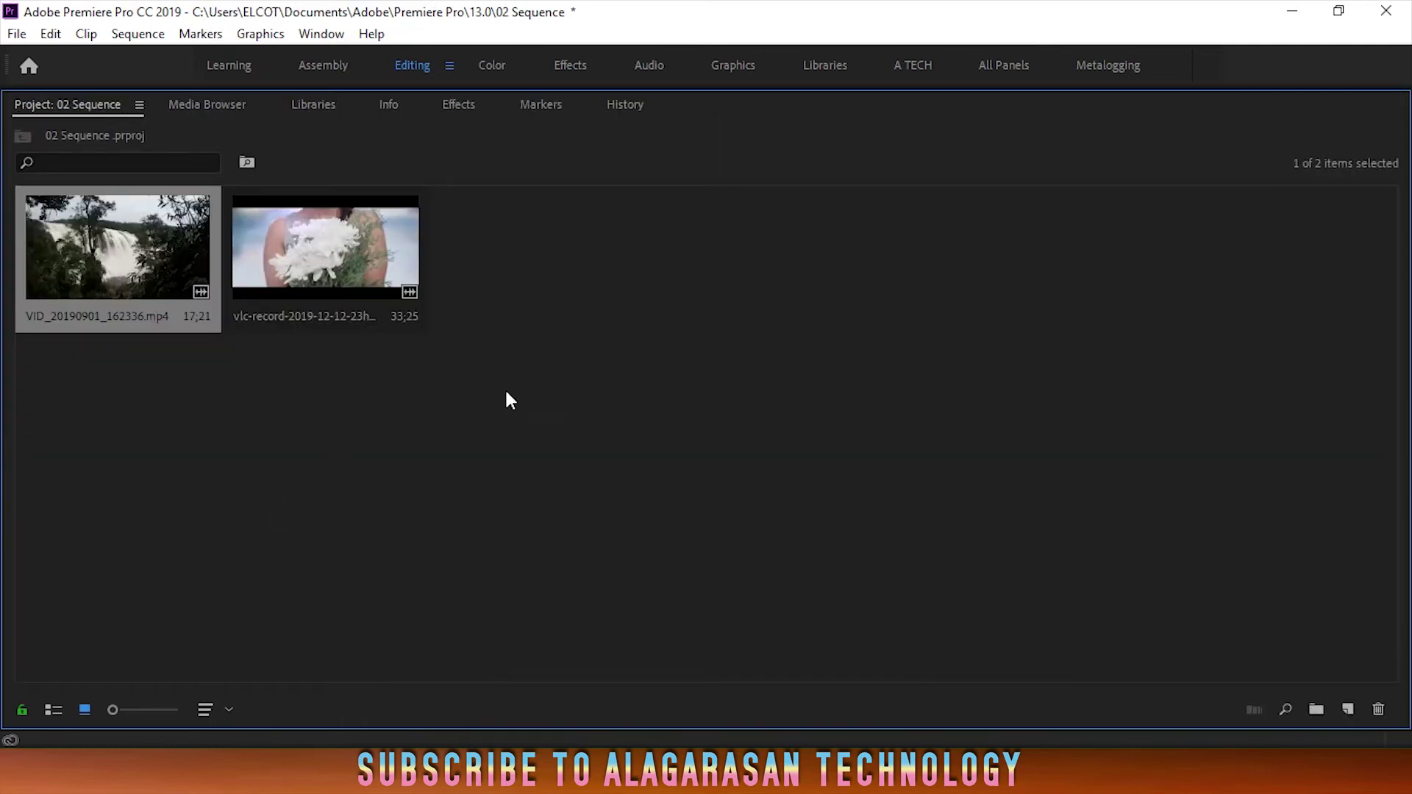
pyautogui.press('`')
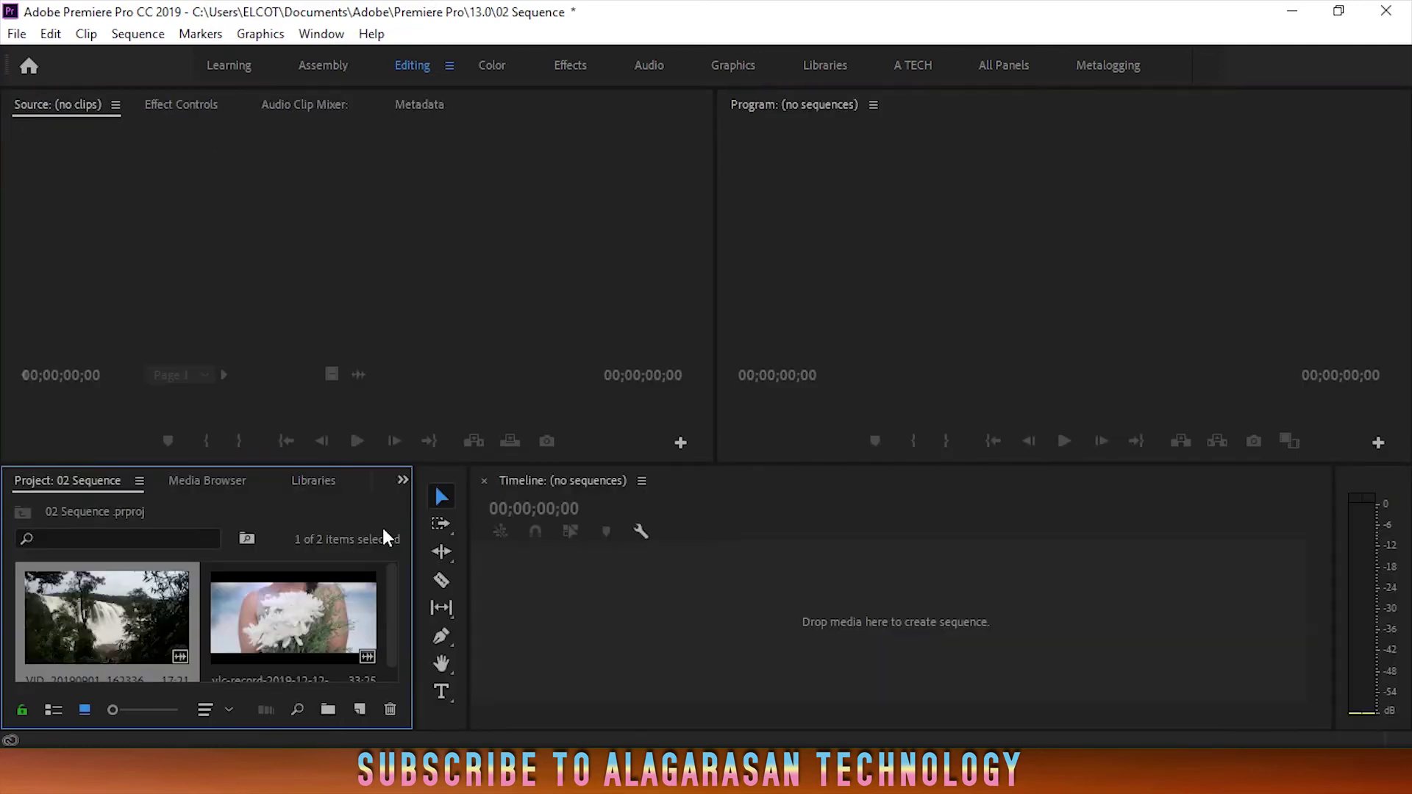
pyautogui.press('`')
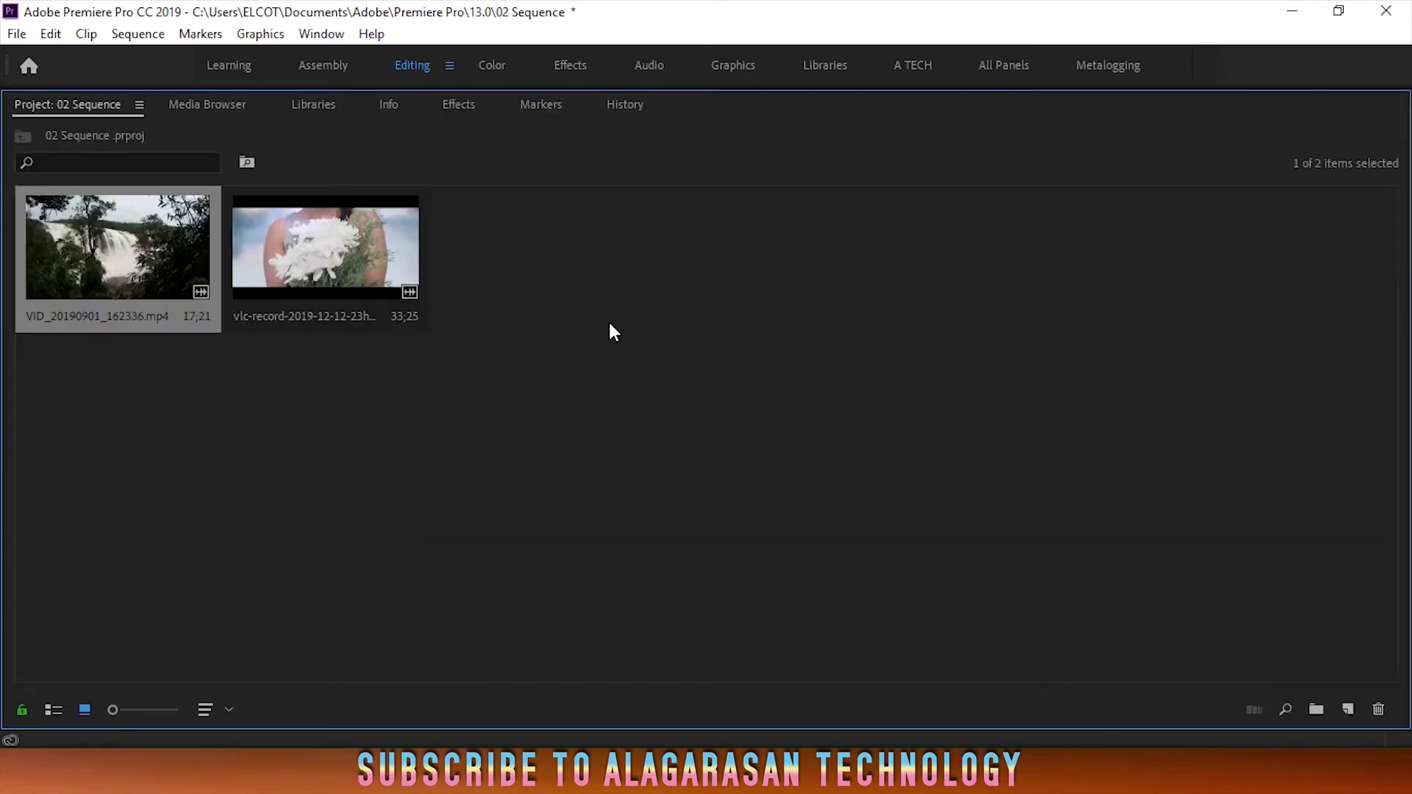
pyautogui.rightClick(609, 325)
# Import the portrait of the woman in a pink saree from the Pictures folder
pyautogui.click(683, 478)
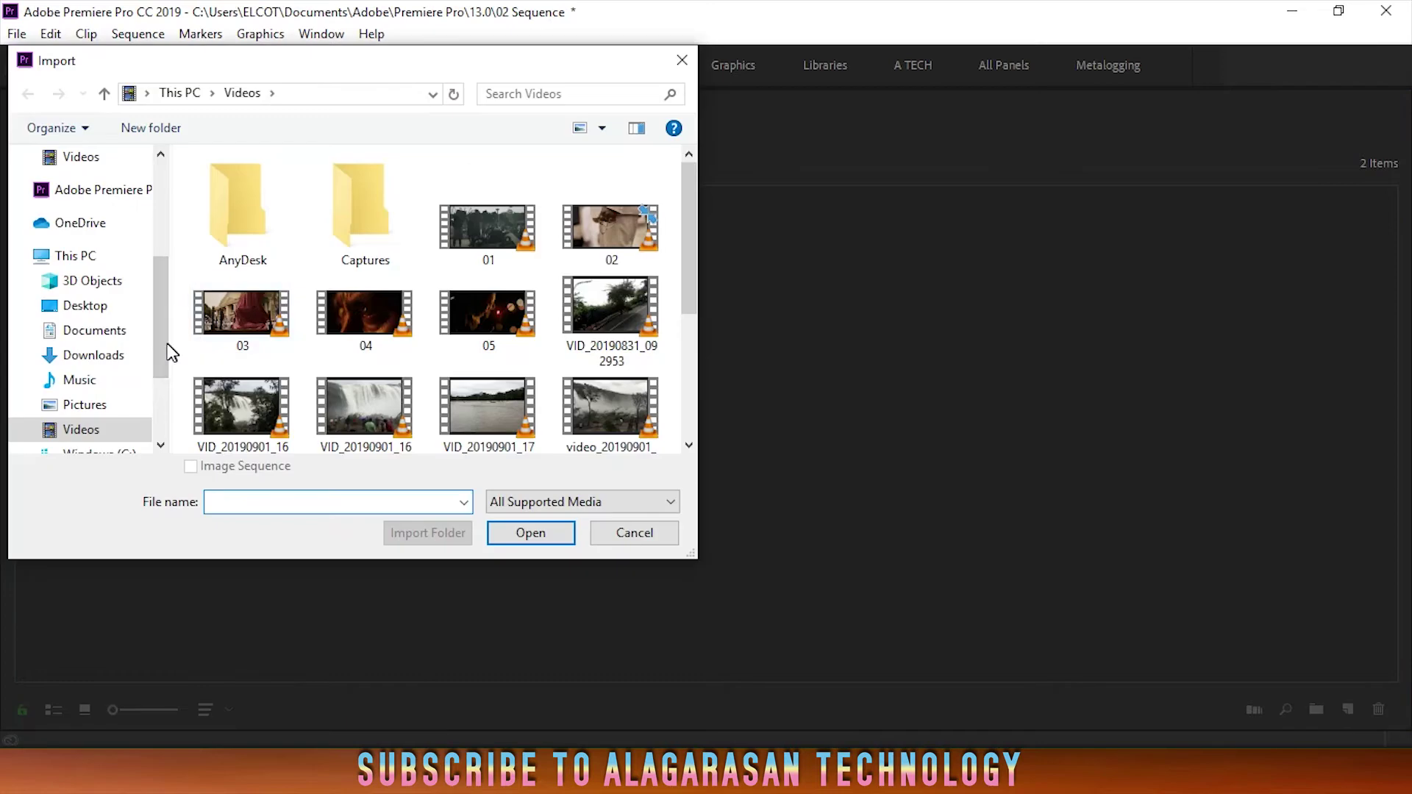
pyautogui.moveTo(164, 346); pyautogui.dragTo(165, 395)
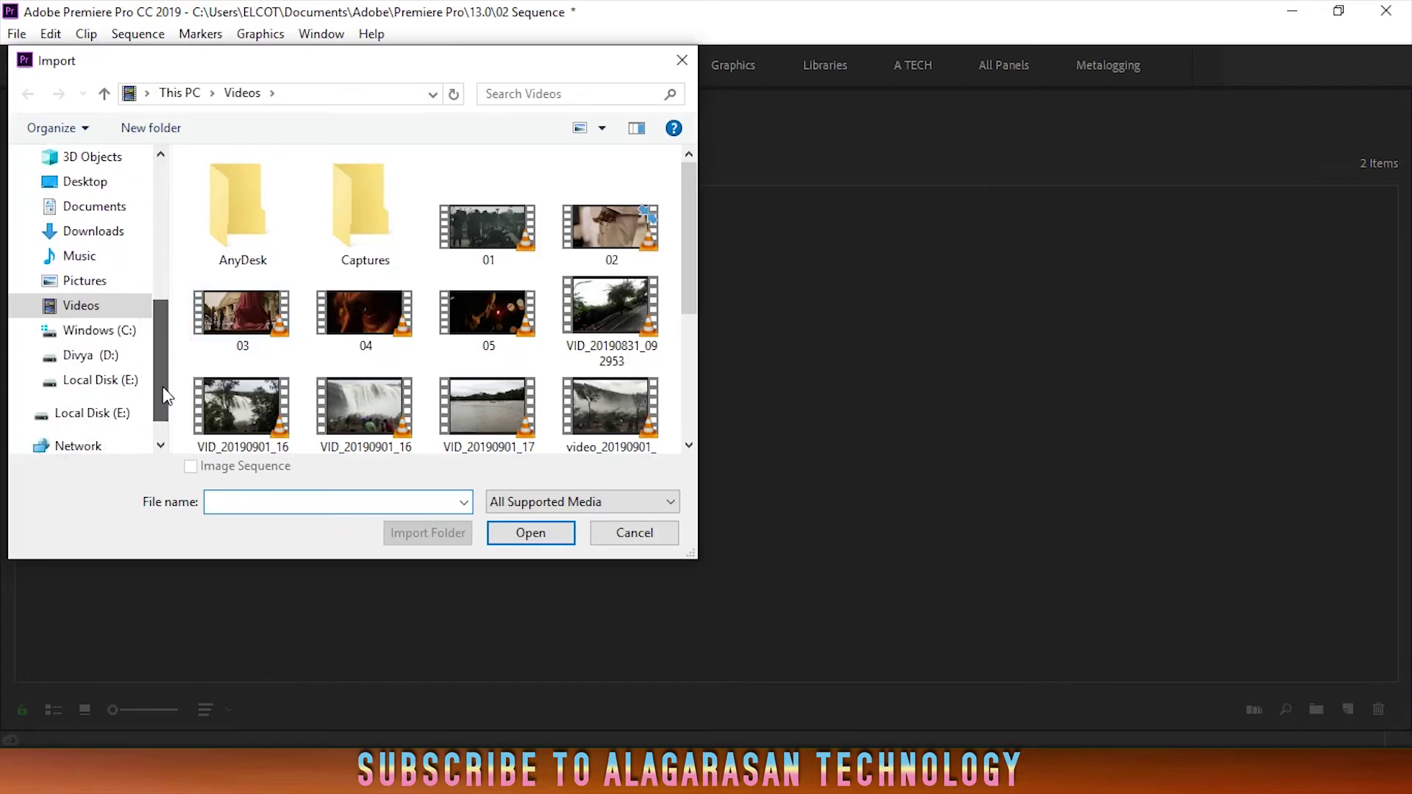
pyautogui.click(89, 278)
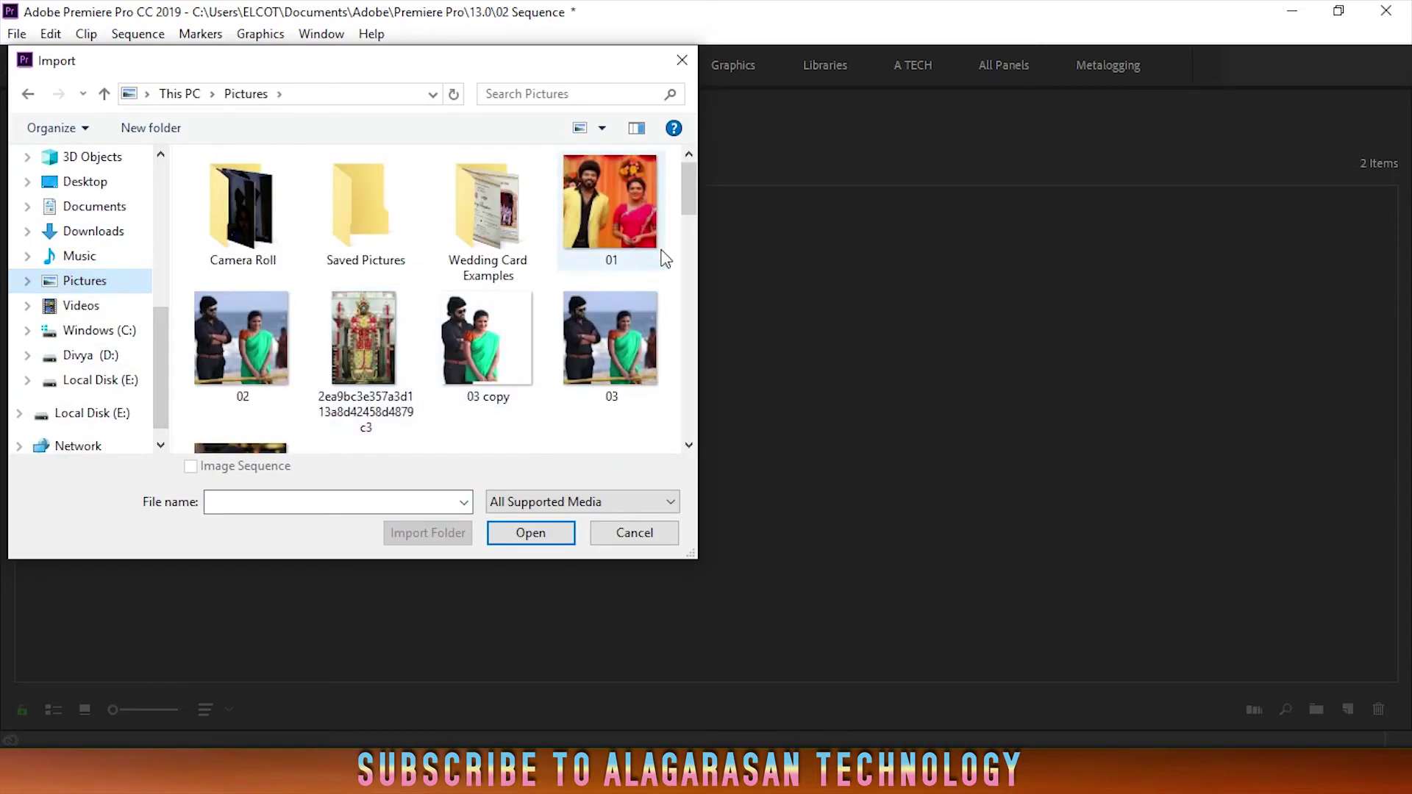
pyautogui.moveTo(690, 197); pyautogui.dragTo(684, 317)
pyautogui.click(479, 312)
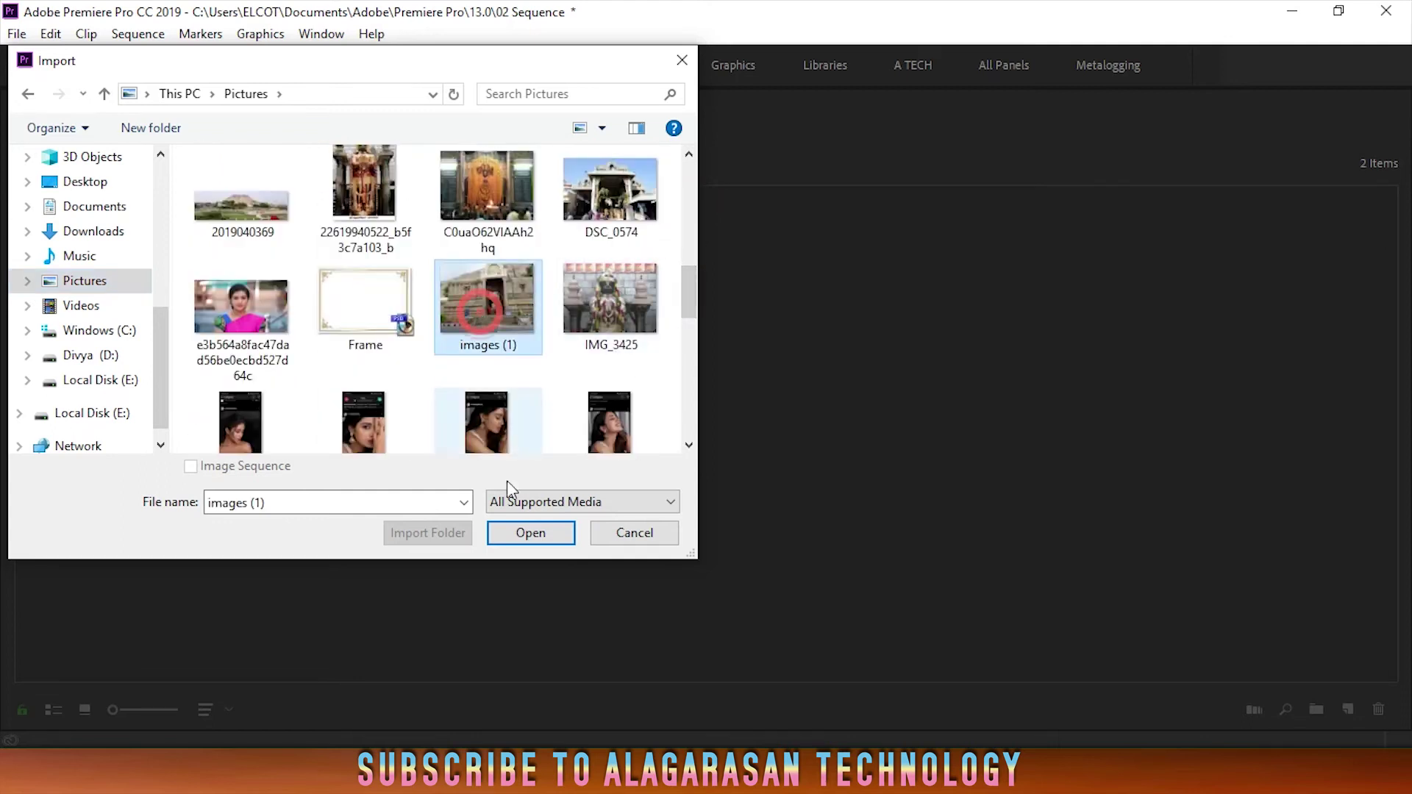
pyautogui.click(279, 342)
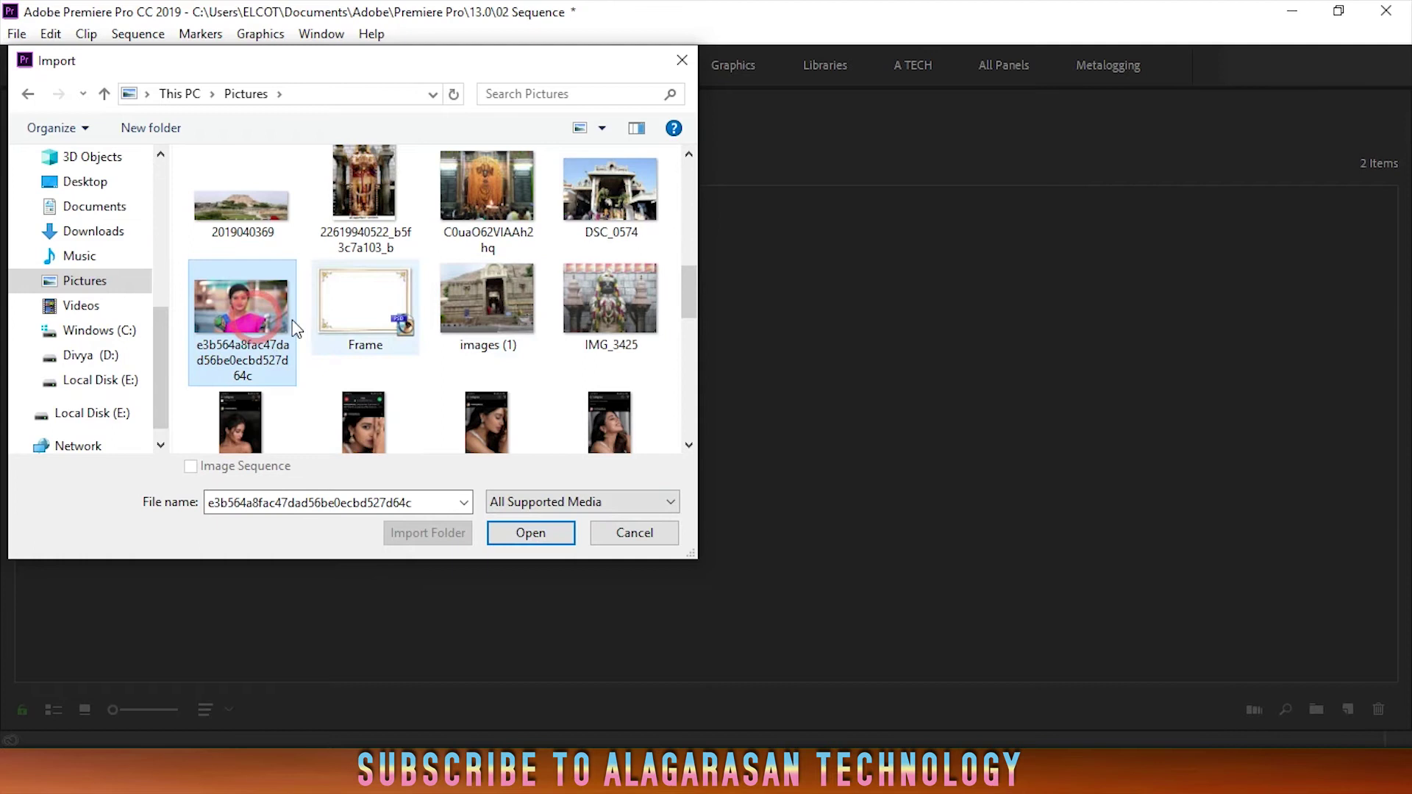
pyautogui.click(529, 537)
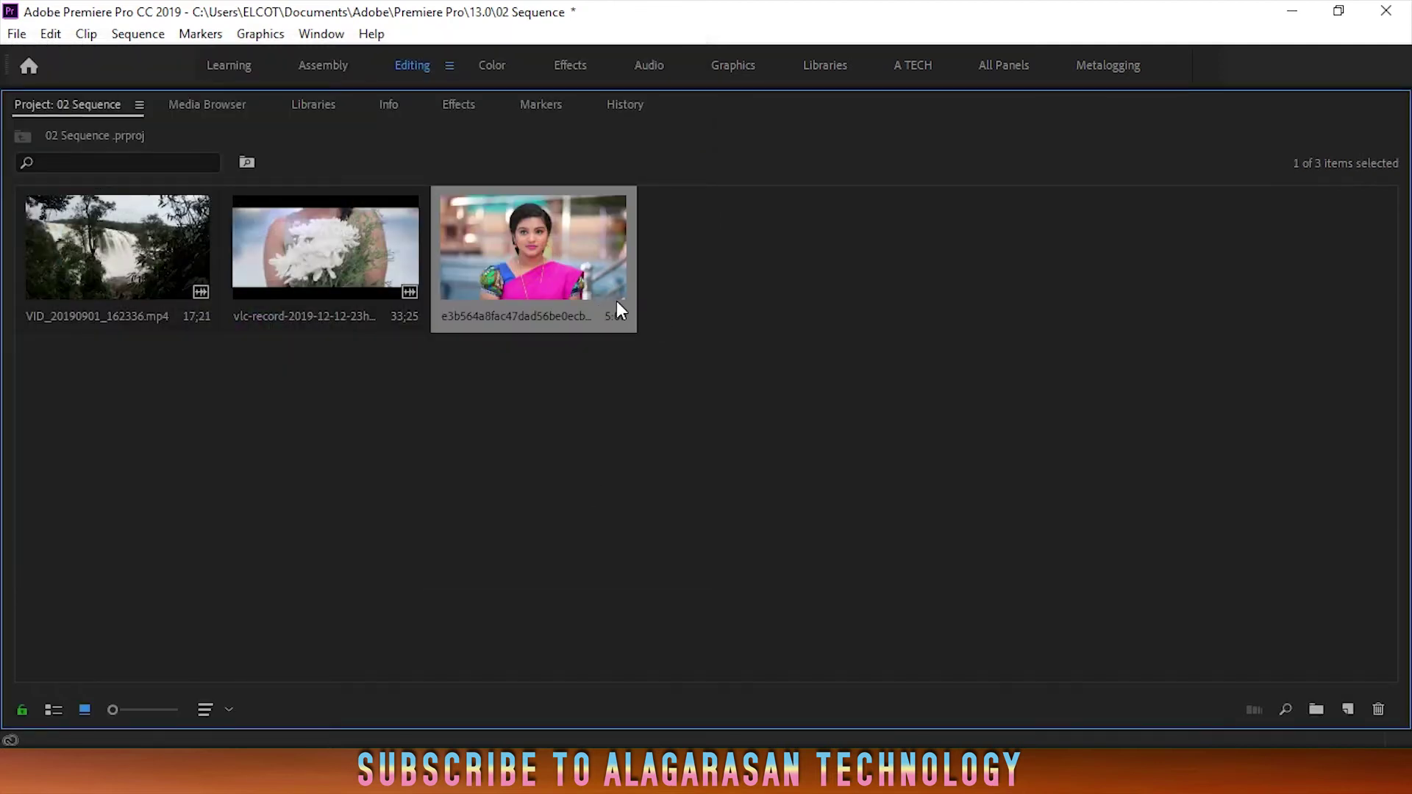
# Restore the normal layout and load the 5-second portrait still in the Source monitor
pyautogui.click(617, 380)
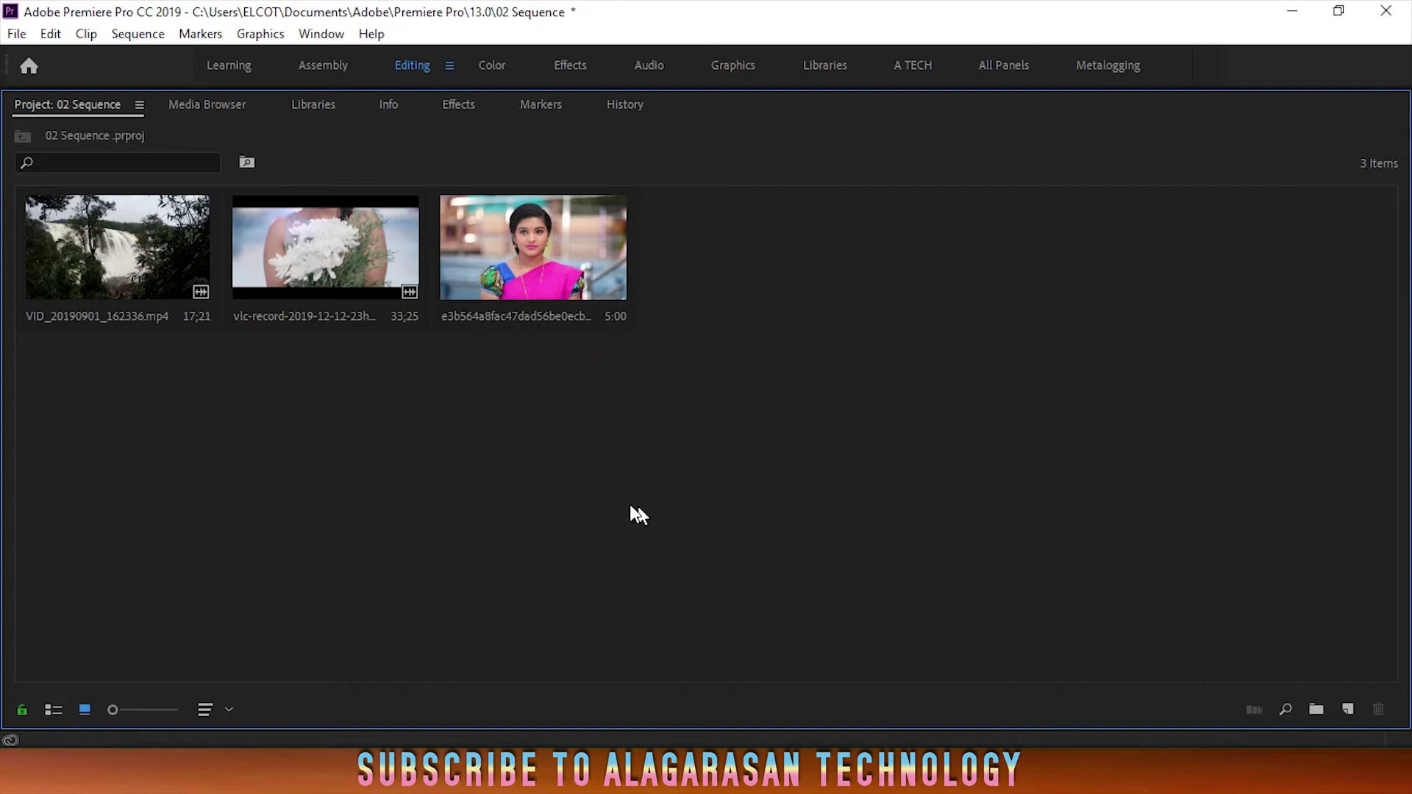
pyautogui.press('`')
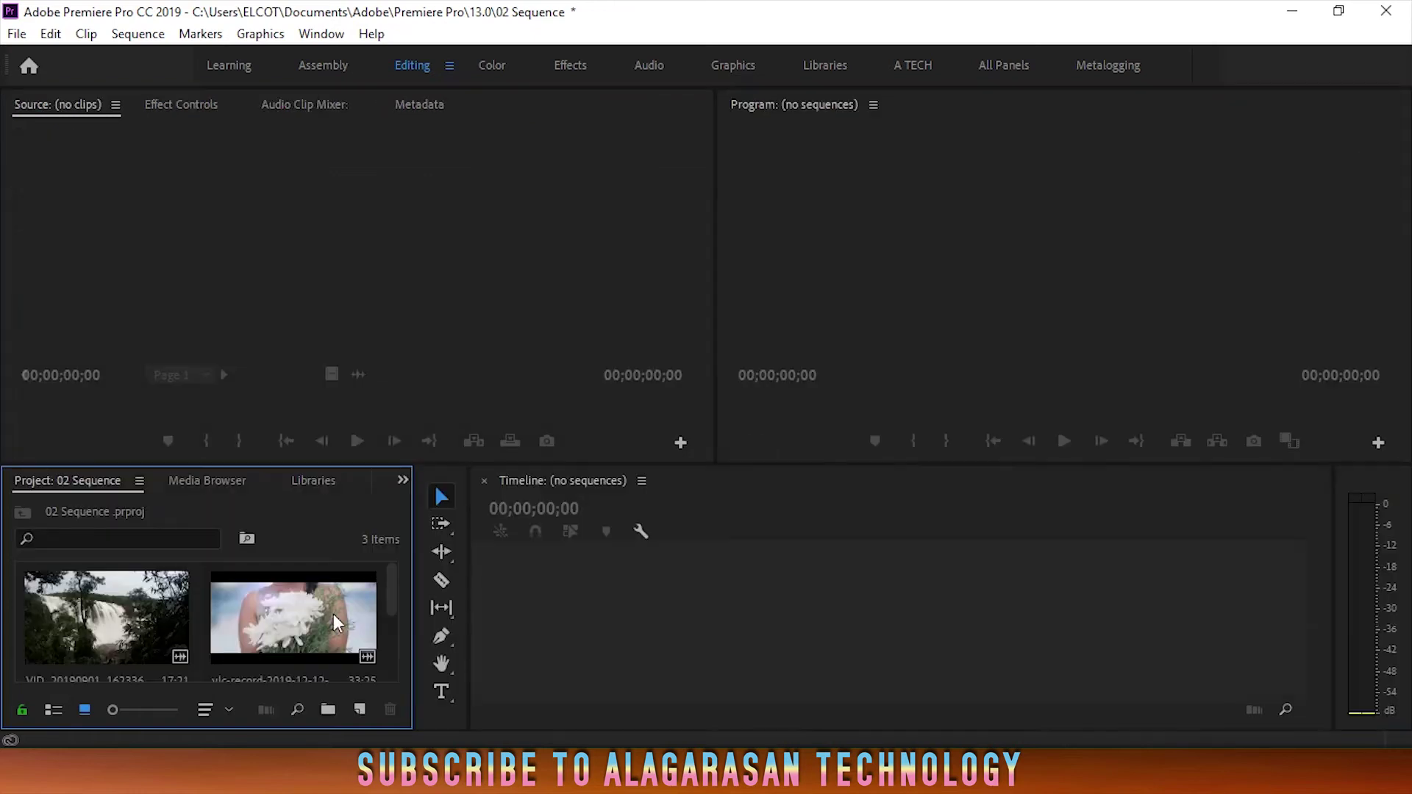
pyautogui.scroll(-2, 117, 622)
pyautogui.click(117, 624)
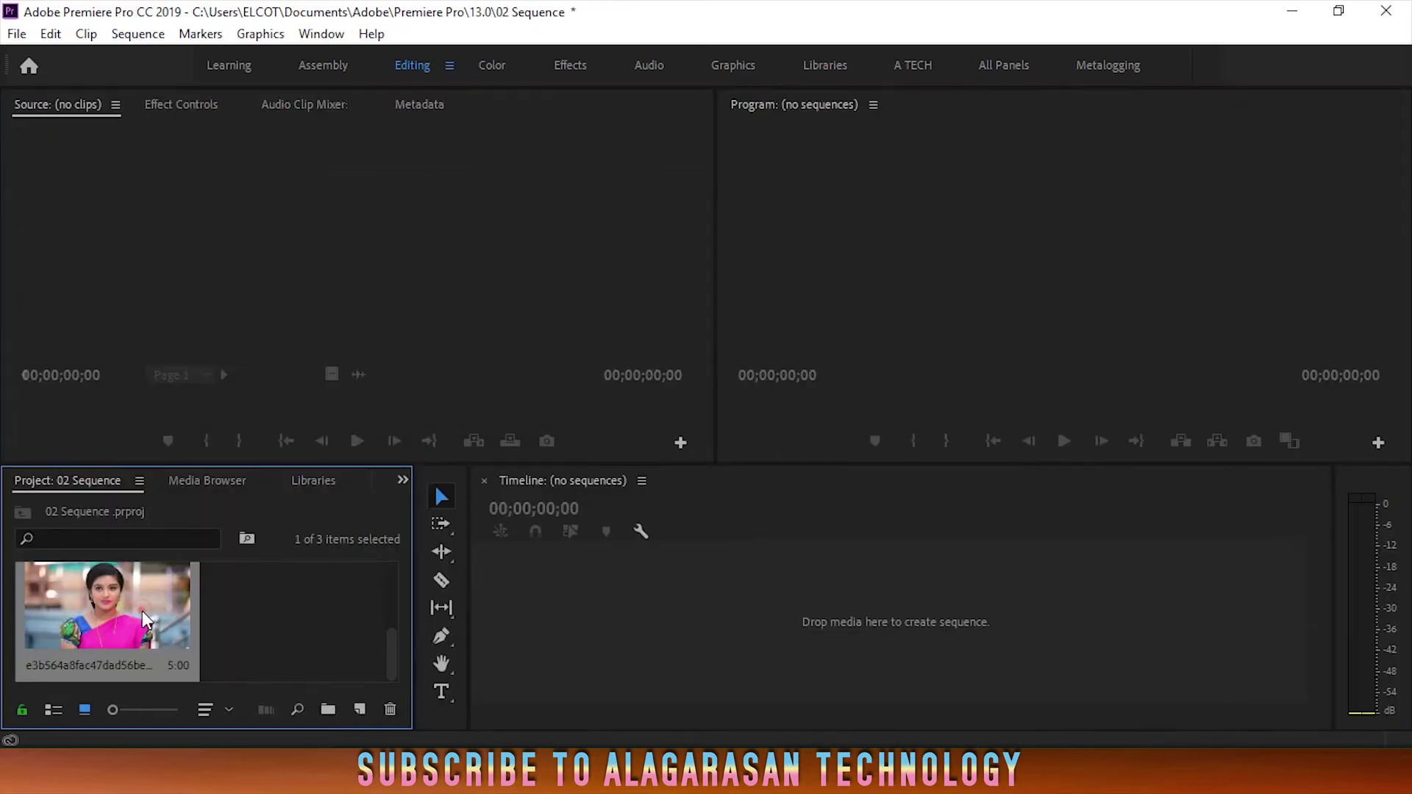
pyautogui.doubleClick(142, 611)
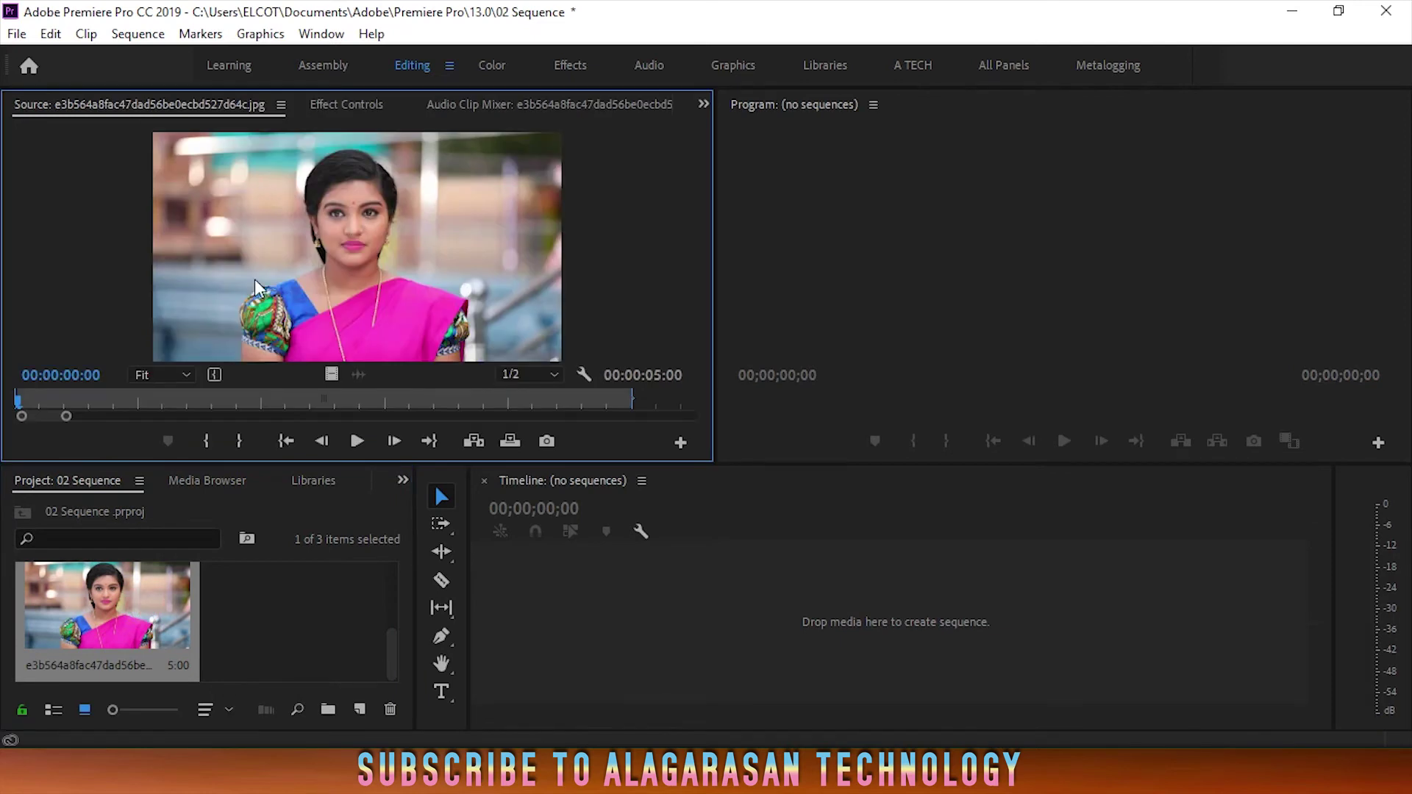
pyautogui.click(309, 625)
# Drag the namakkal-narasimha-temple picture from File Explorer's Pictures folder into Premiere's Project panel
pyautogui.click(278, 618)
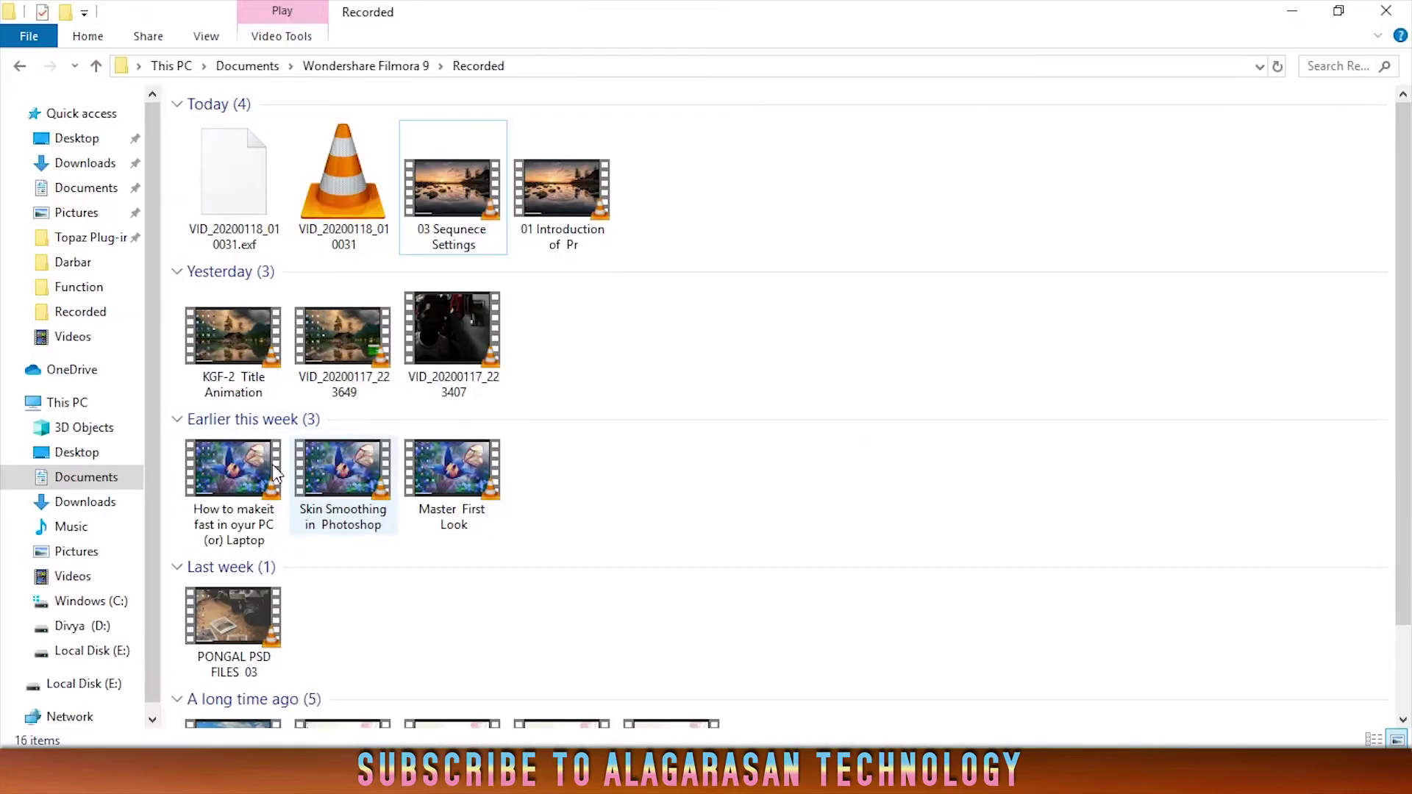
pyautogui.click(98, 528)
pyautogui.click(88, 553)
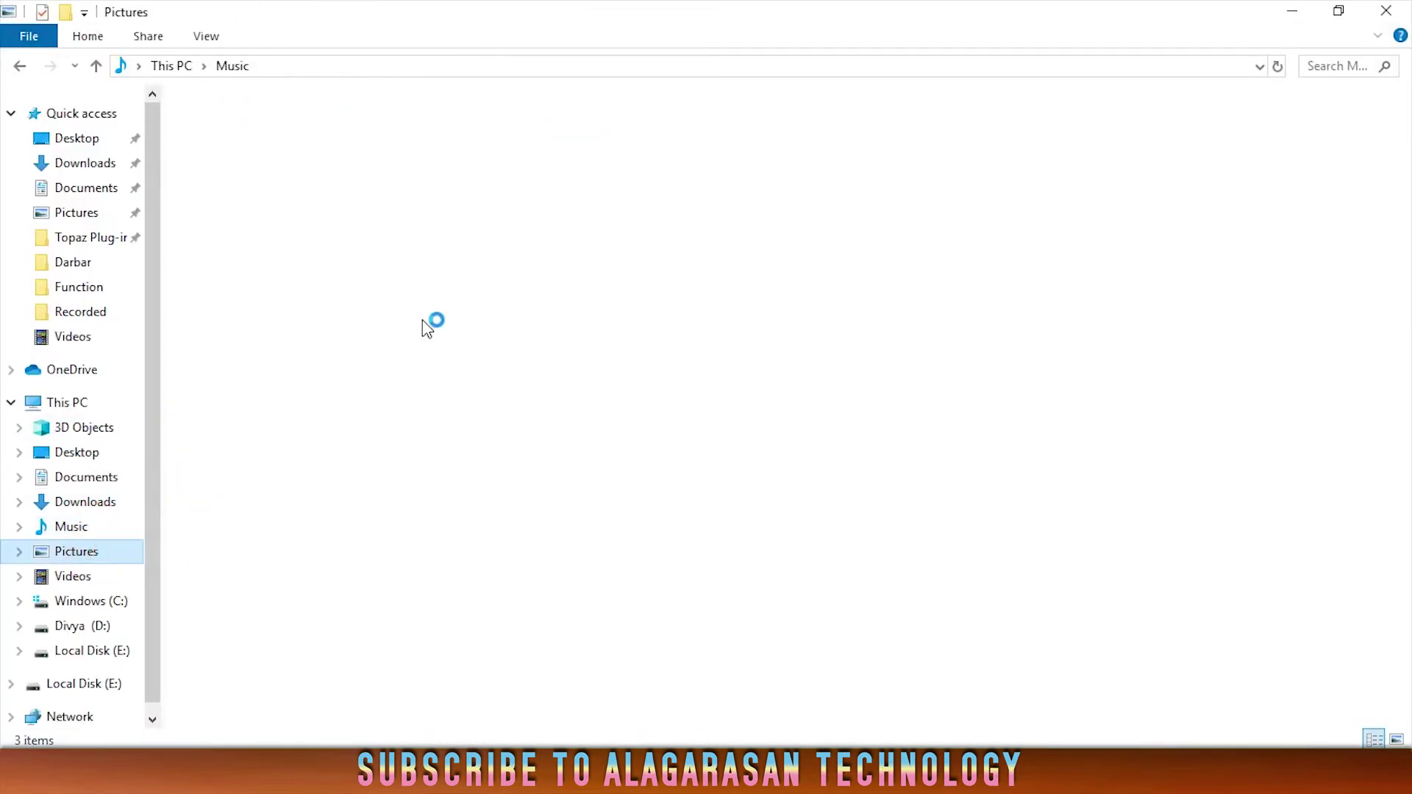
pyautogui.click(787, 467)
pyautogui.click(964, 466)
pyautogui.click(1133, 471)
pyautogui.moveTo(1120, 478); pyautogui.dragTo(541, 764)
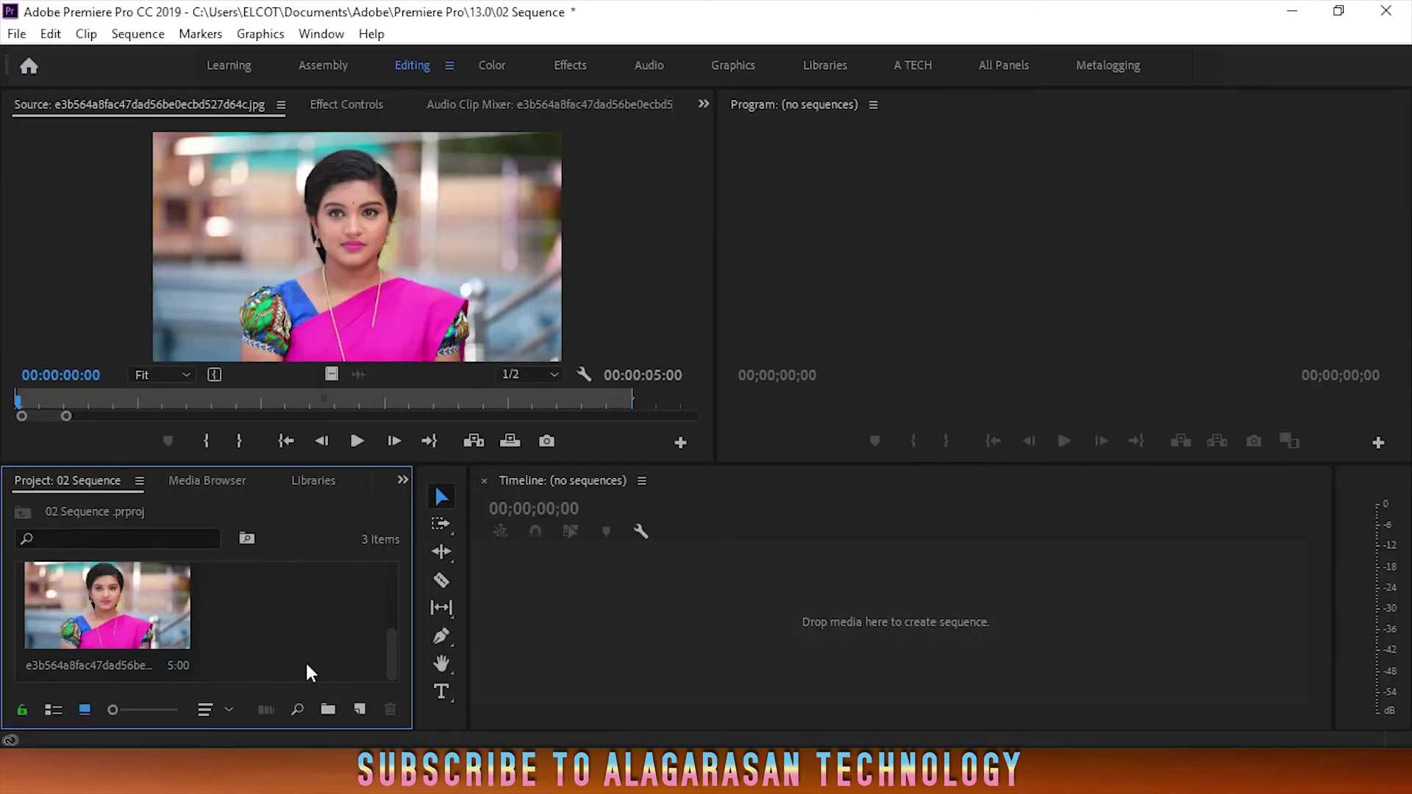
pyautogui.moveTo(306, 660); pyautogui.dragTo(293, 653)
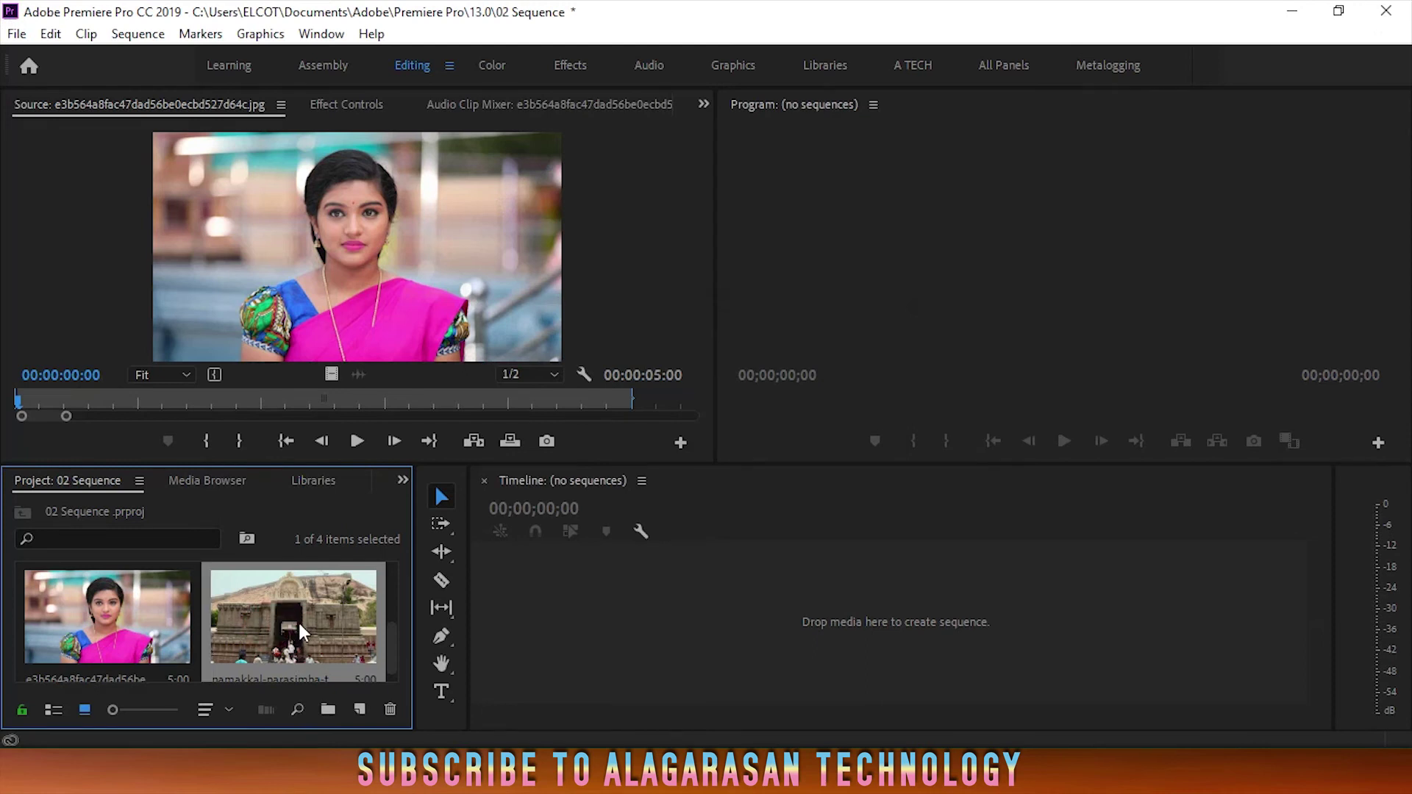
# Load the namakkal-narasimha-temple still in the Source monitor and scroll the Project panel back up
pyautogui.doubleClick(298, 620)
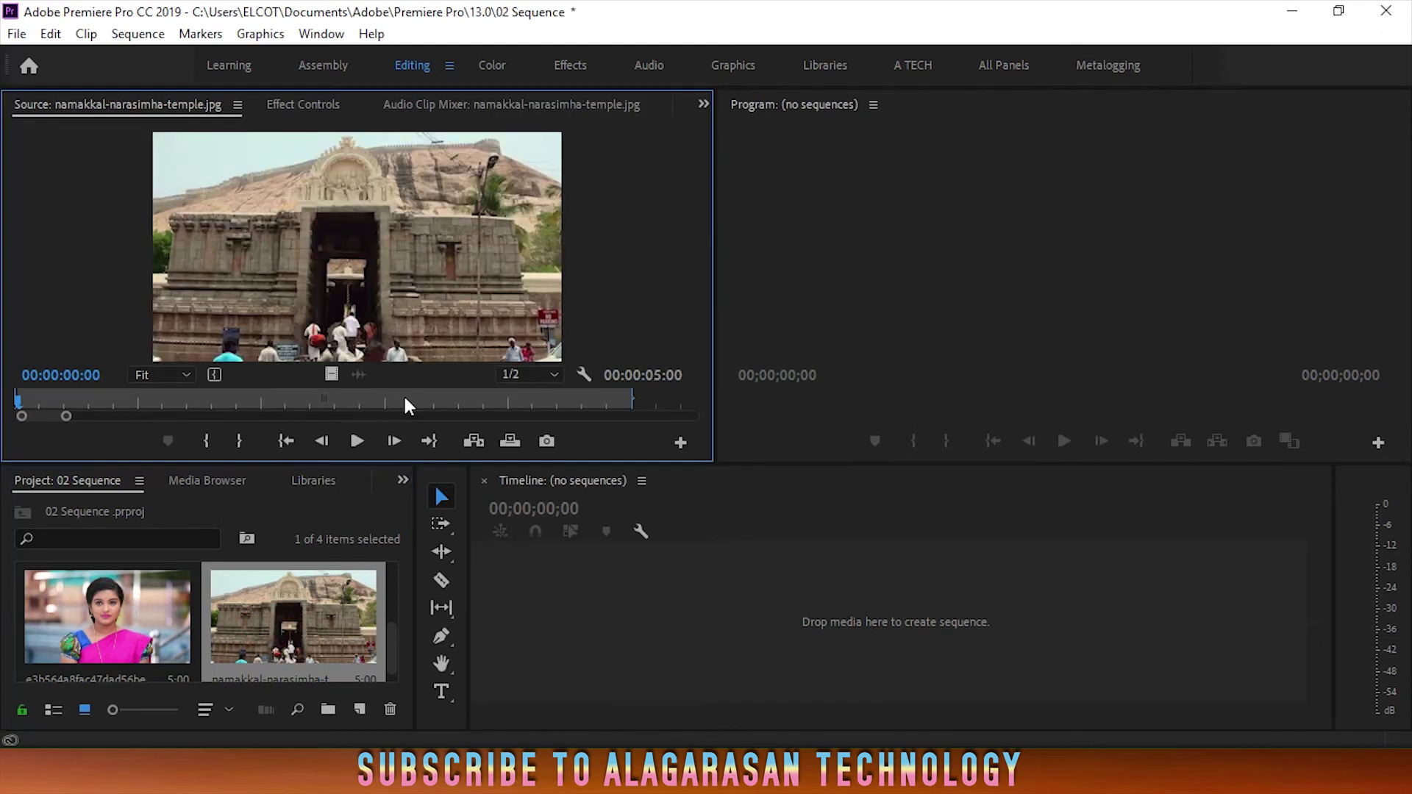
pyautogui.click(387, 618)
pyautogui.moveTo(390, 606); pyautogui.dragTo(387, 569)
pyautogui.click(624, 656)
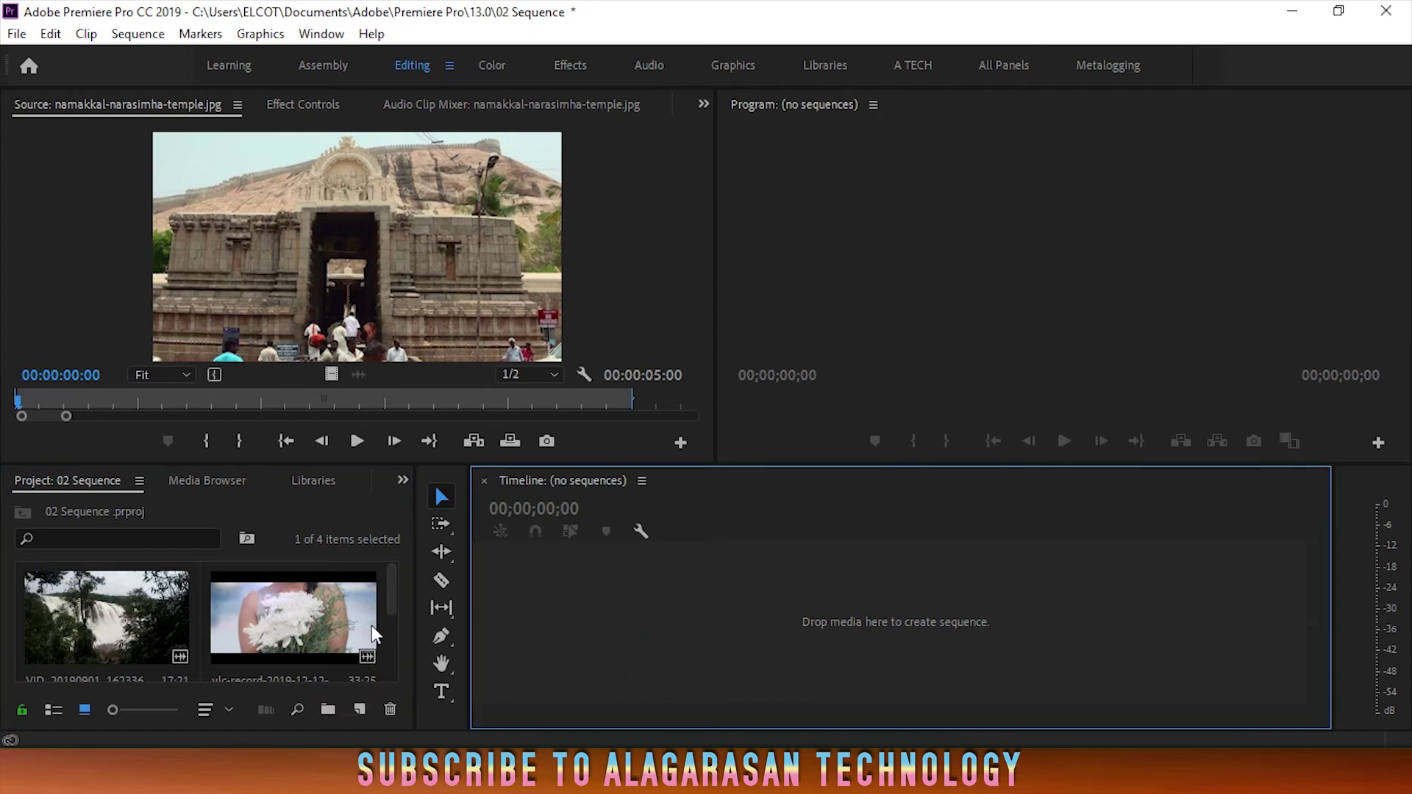
# Build a vlc-record sequence with the flower video, waterfall clip, then both stills on V1
pyautogui.moveTo(342, 615); pyautogui.dragTo(545, 607)
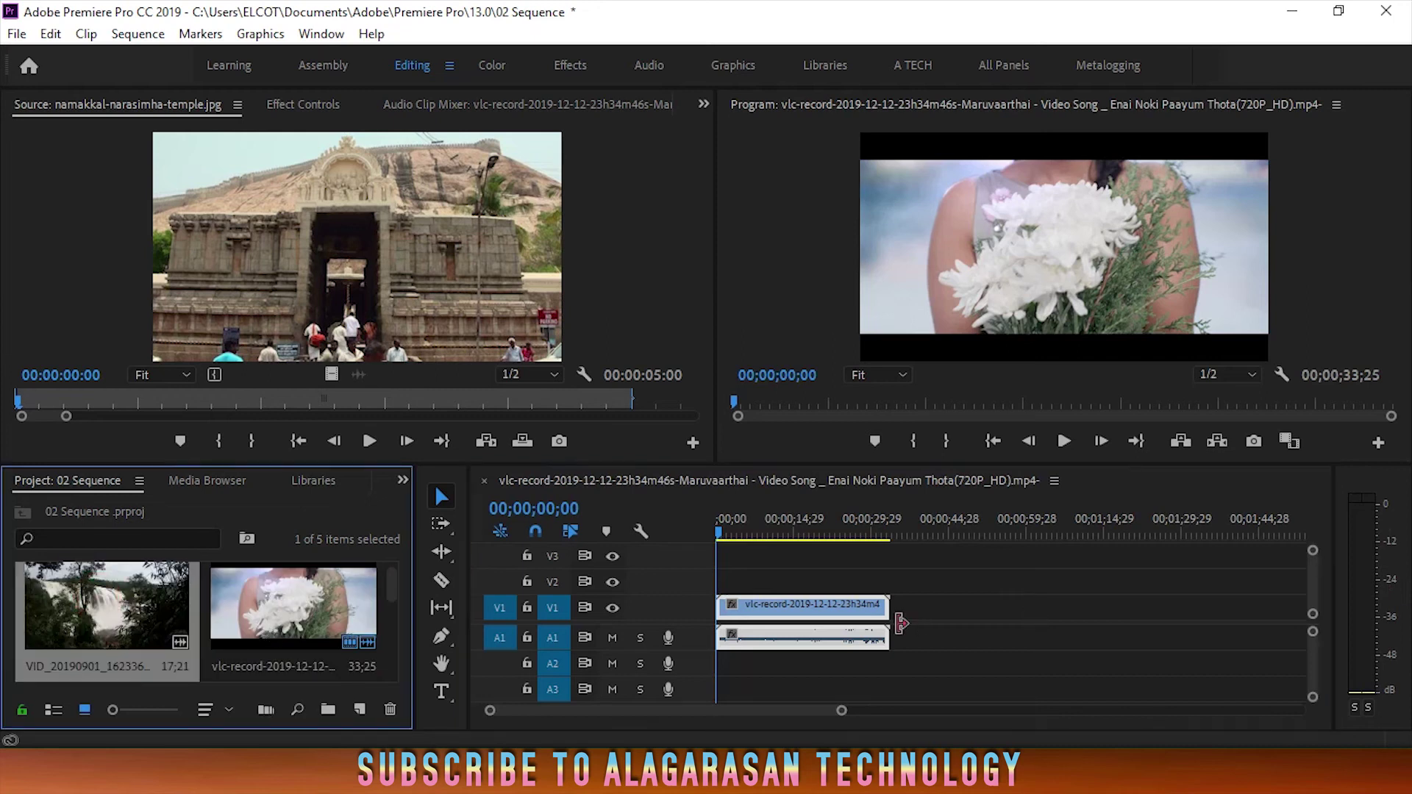
pyautogui.click(905, 528)
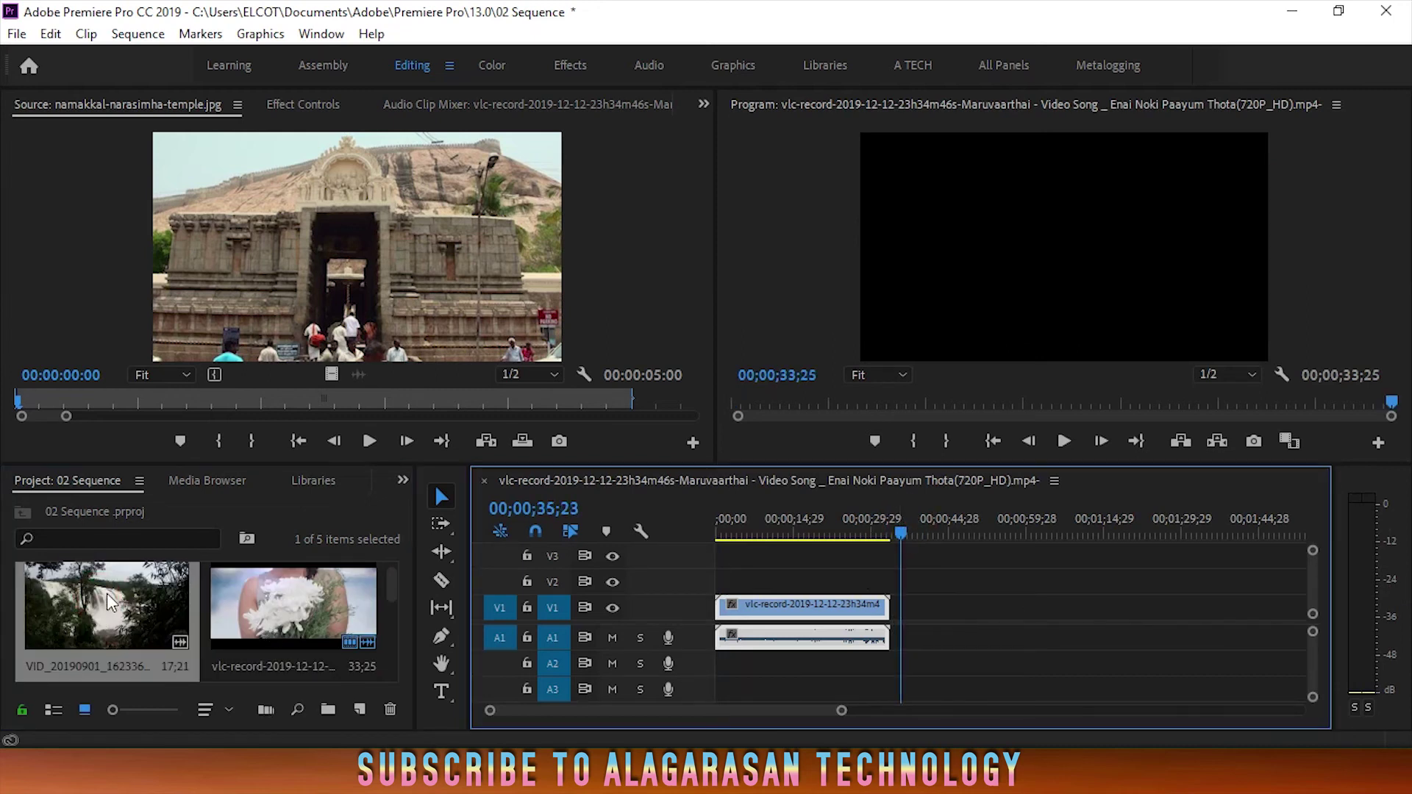
pyautogui.moveTo(95, 580); pyautogui.dragTo(978, 603)
pyautogui.click(971, 533)
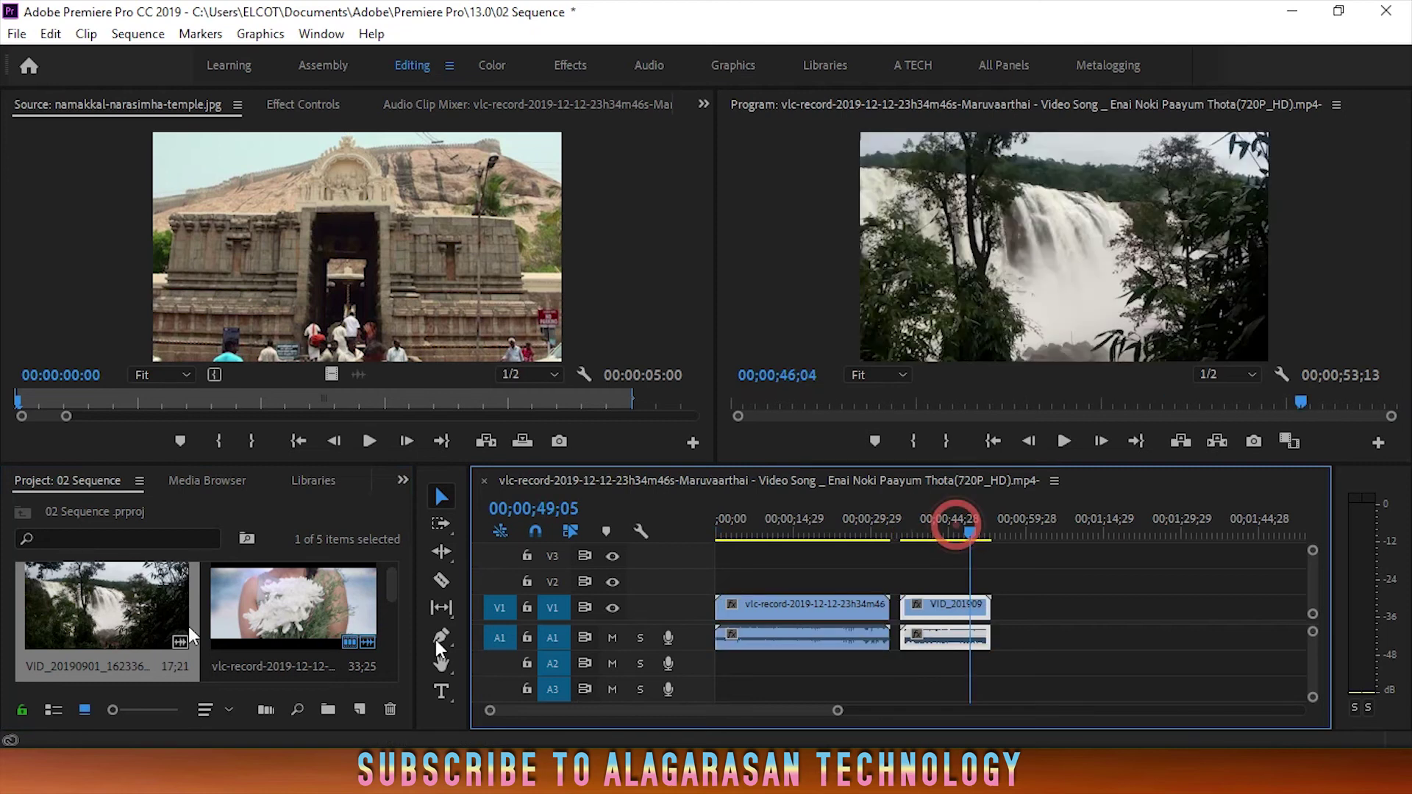
pyautogui.moveTo(1015, 570); pyautogui.dragTo(1040, 607)
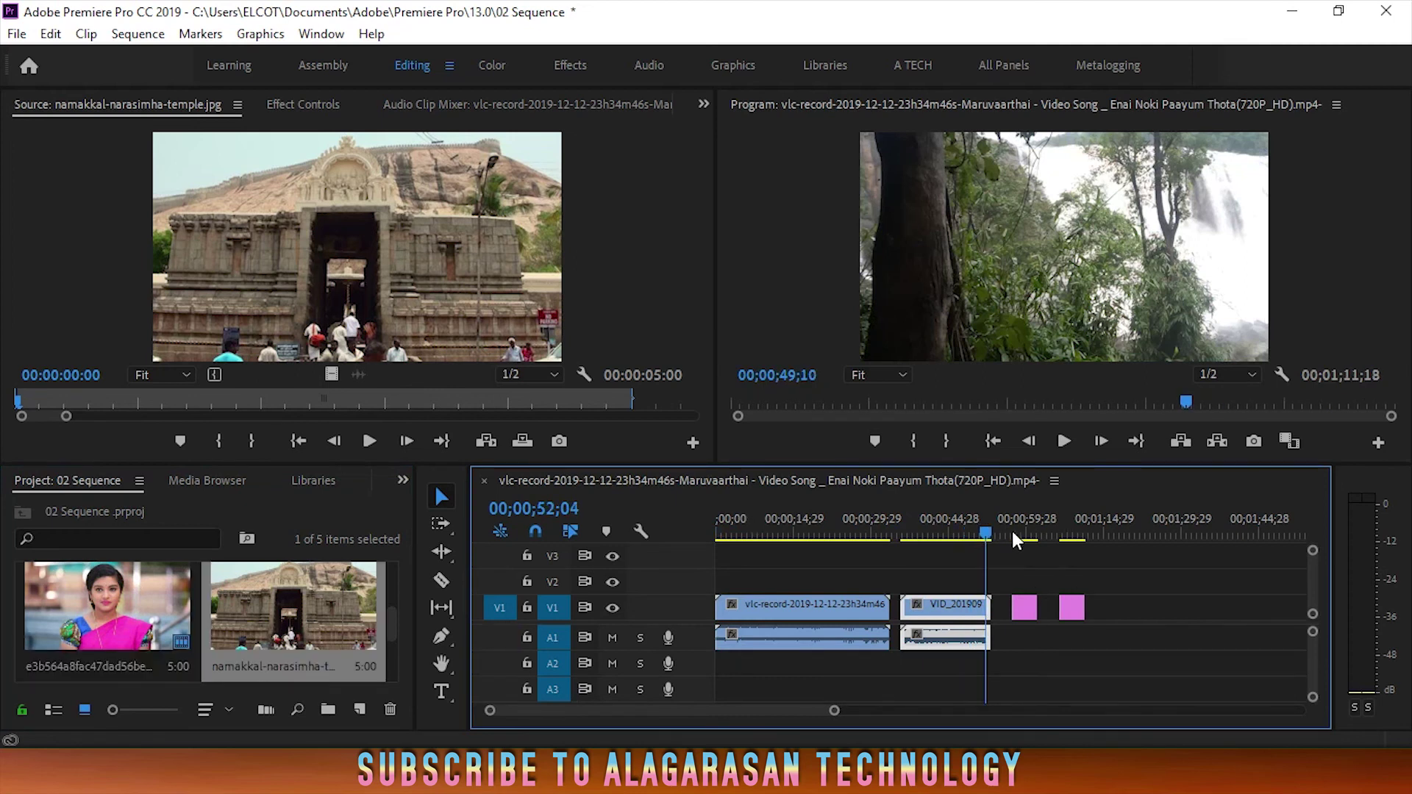
# Scrub the Timeline to preview the sequence, including the stills around 00;00;54;10
pyautogui.click(1002, 531)
pyautogui.moveTo(1038, 537); pyautogui.dragTo(997, 533)
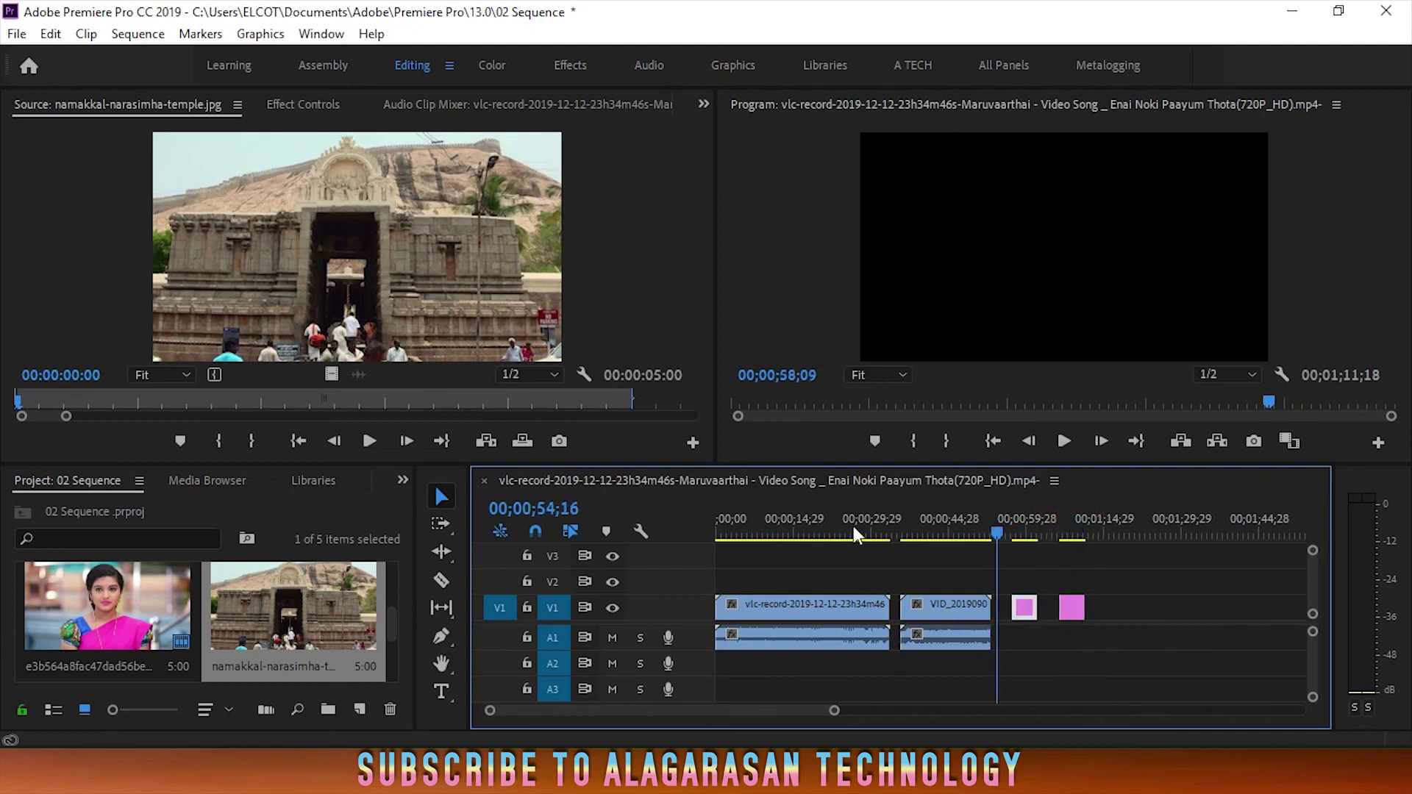
pyautogui.click(850, 530)
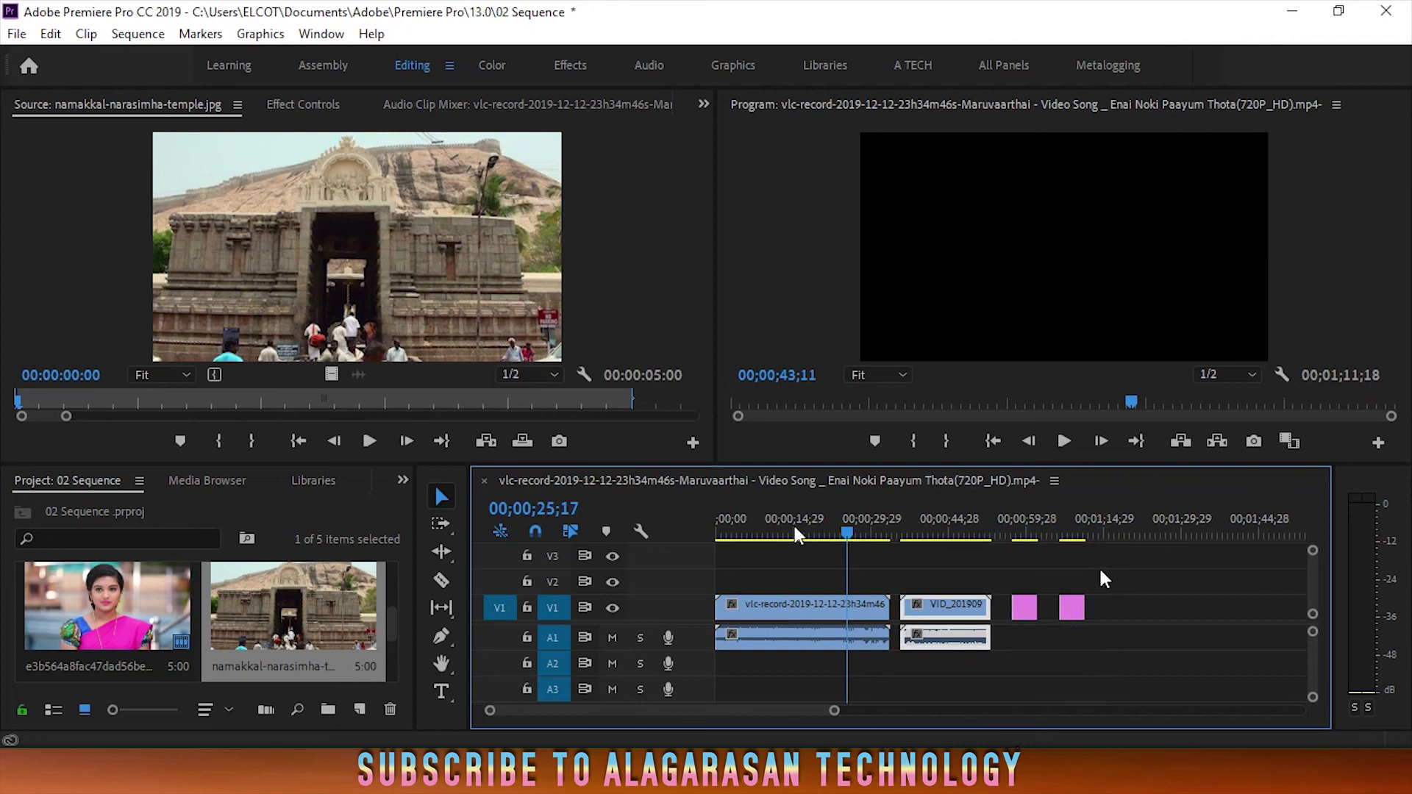
pyautogui.click(1103, 531)
pyautogui.click(997, 527)
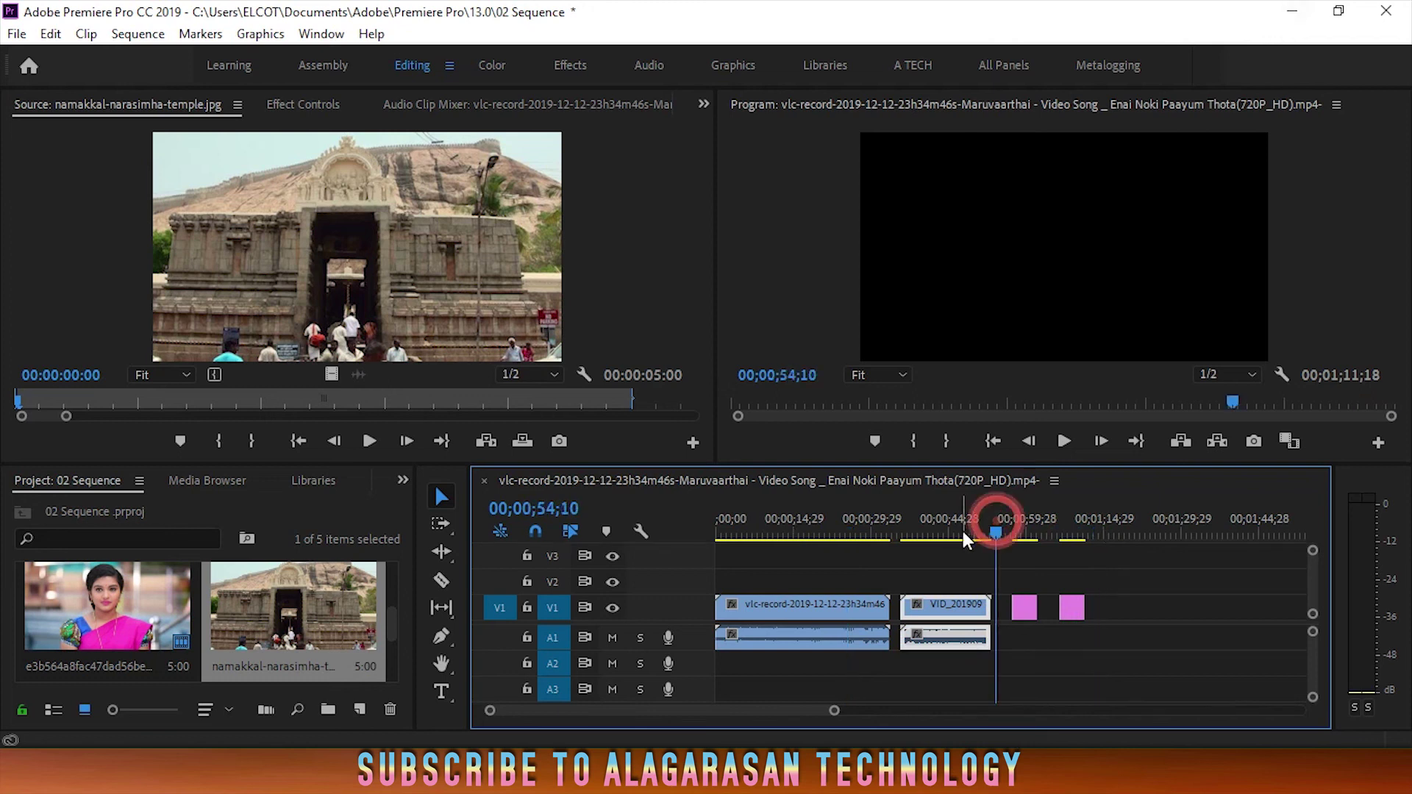
pyautogui.click(1034, 530)
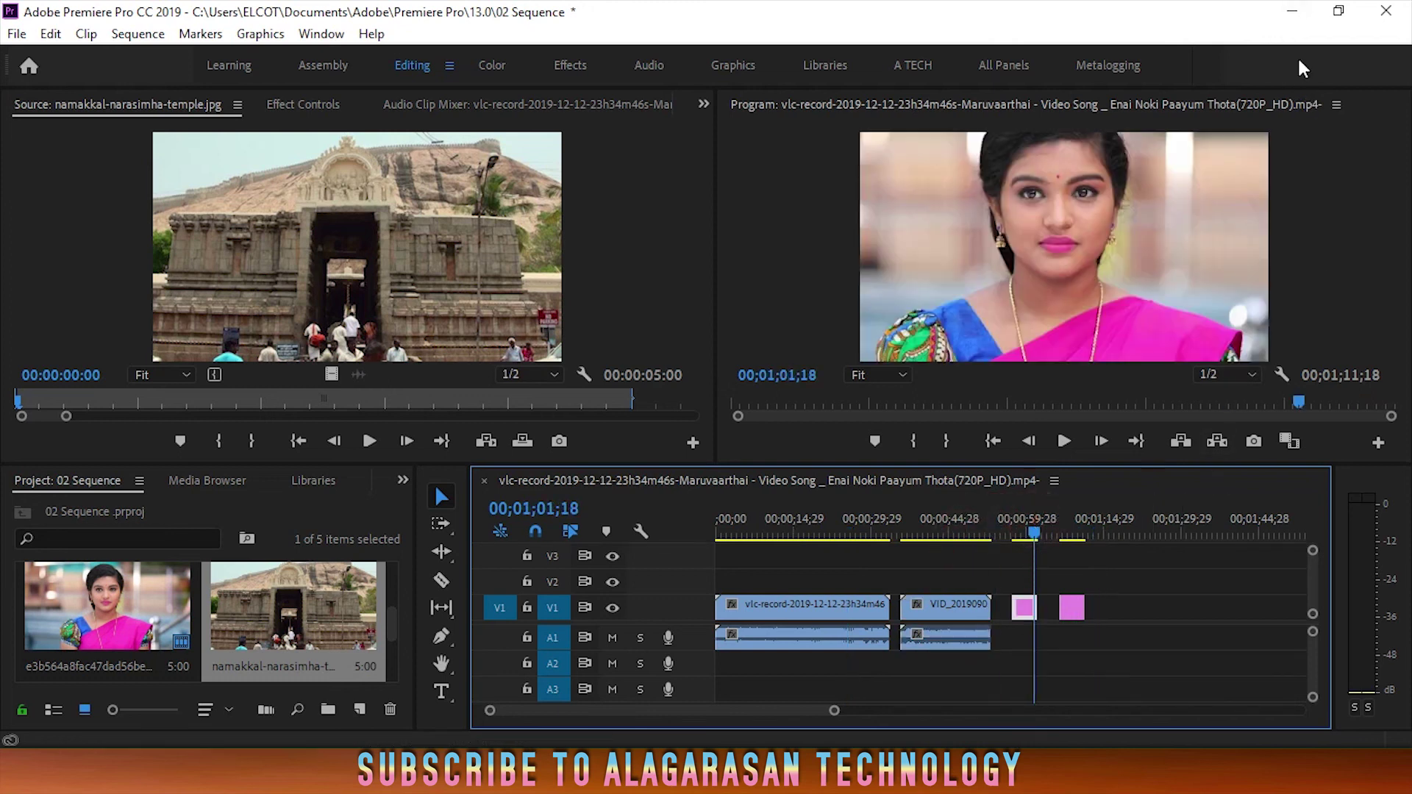
# Minimize Premiere Pro and File Explorer, then refresh the desktop
pyautogui.click(1292, 11)
pyautogui.click(1292, 11)
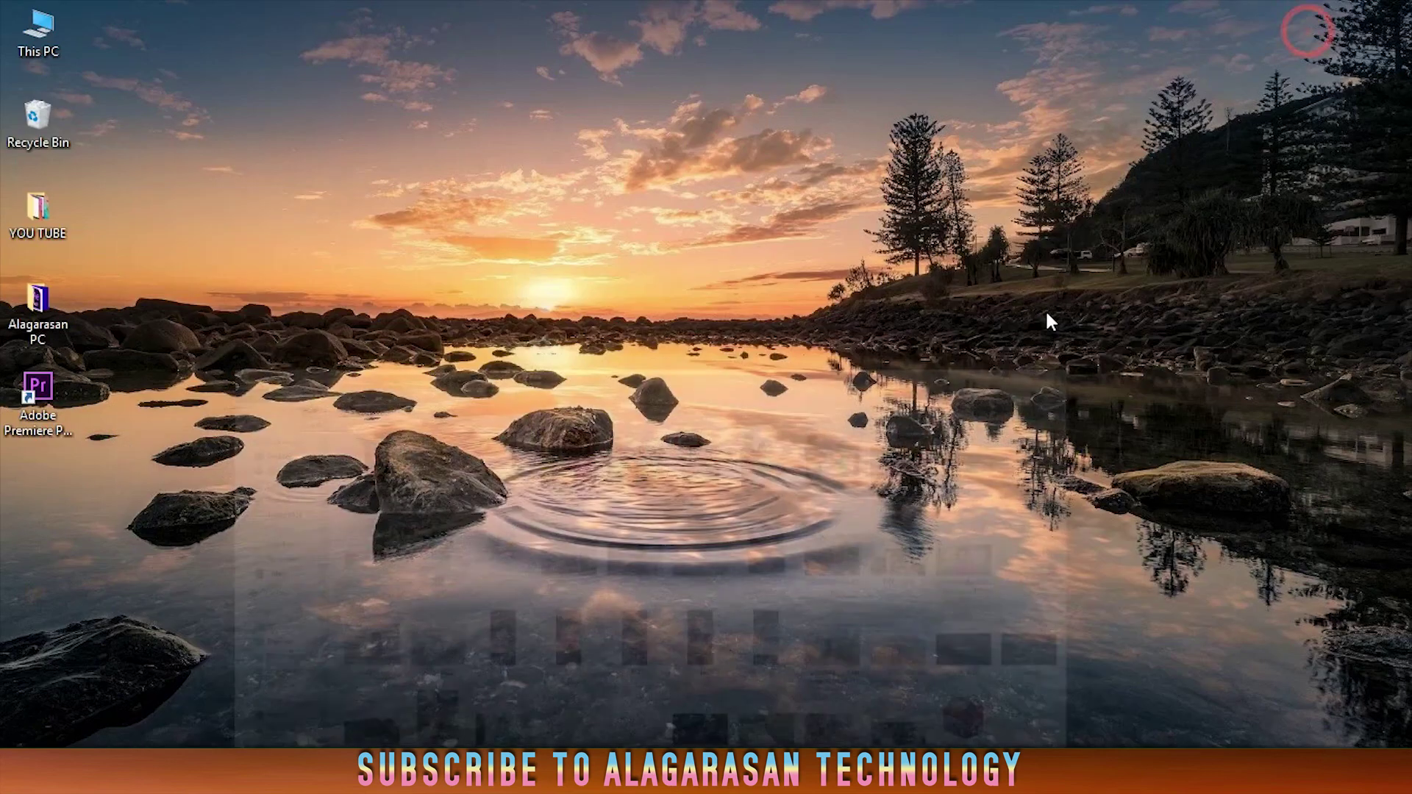
pyautogui.rightClick(943, 232)
pyautogui.click(978, 295)
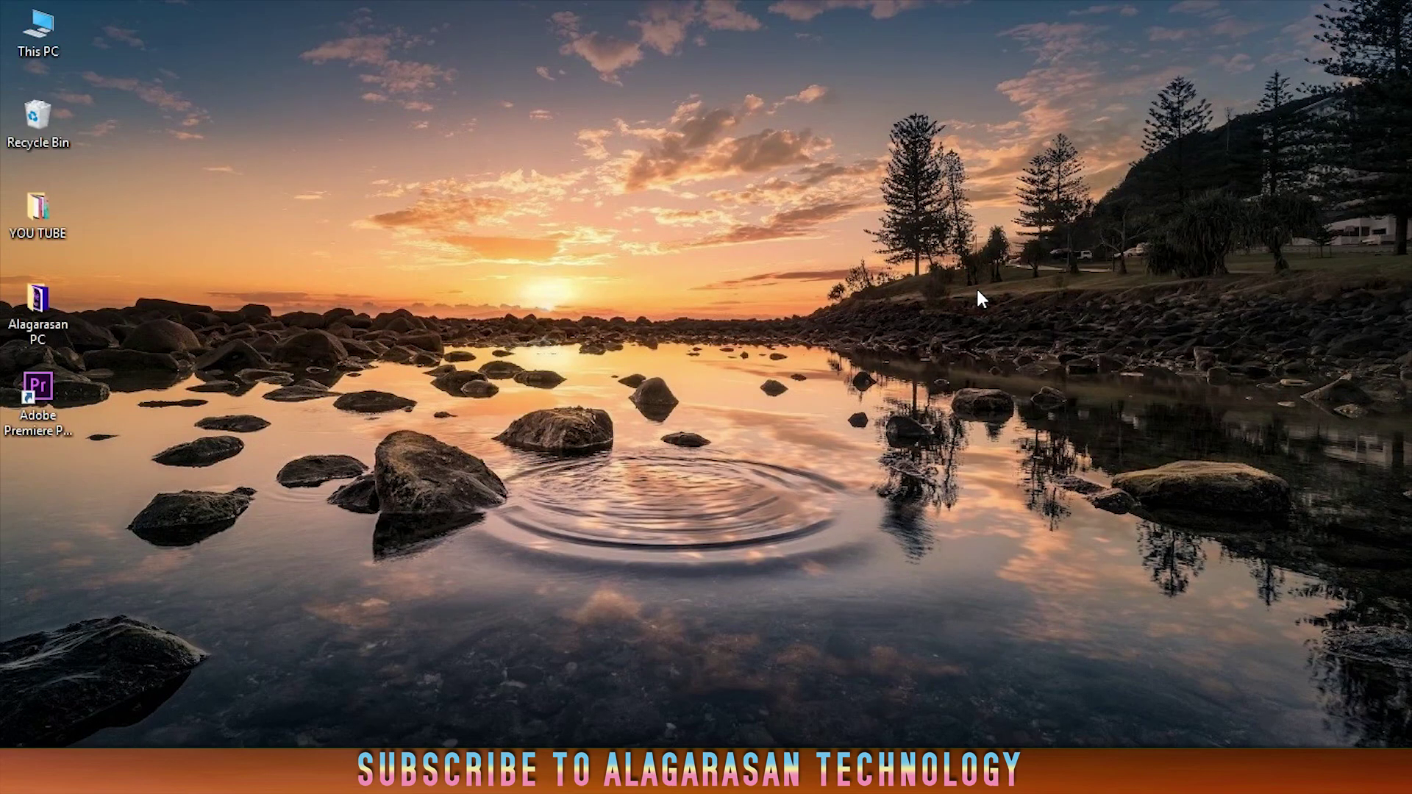